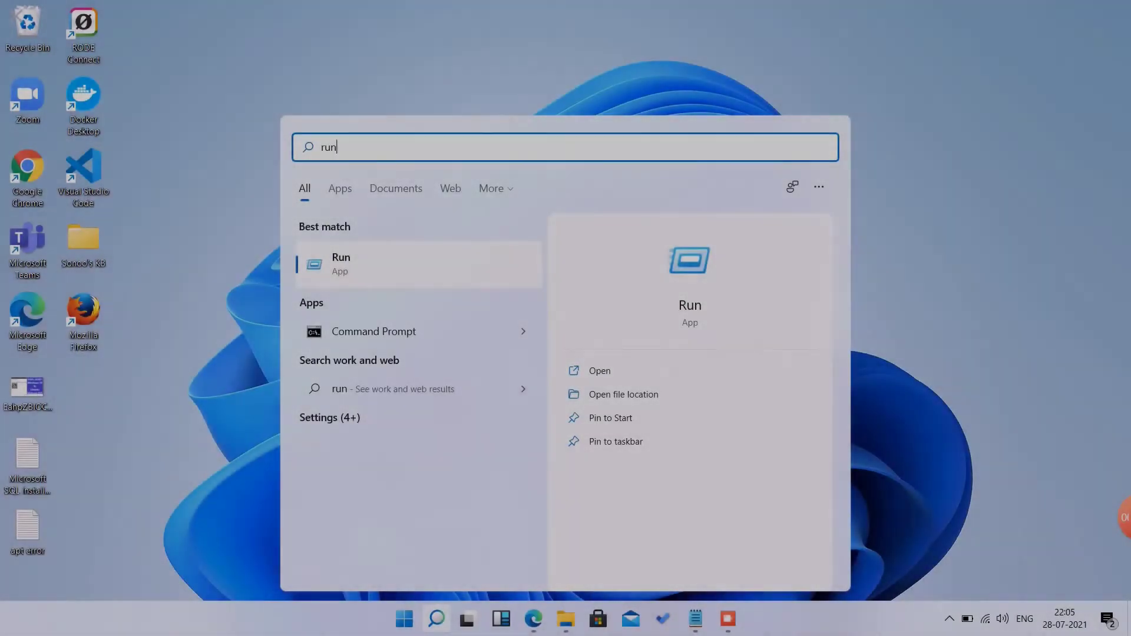
Open the advanced system properties by running SystemPropertiesAdvanced from the Run dialog.
key(Return)
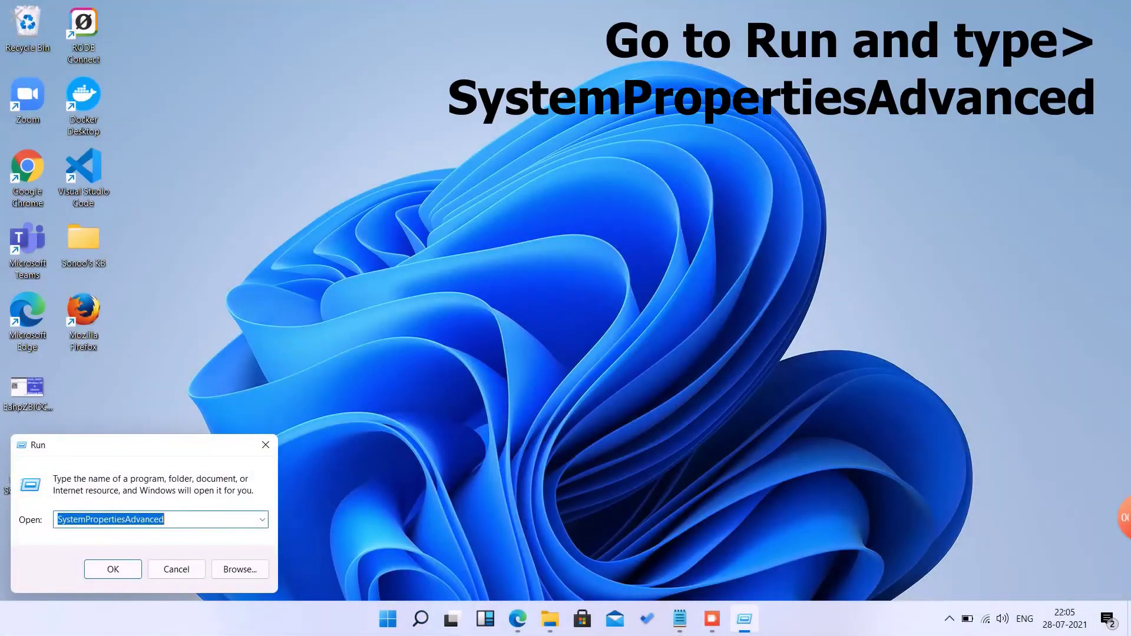
drag(73, 520, 171, 520)
key(Return)
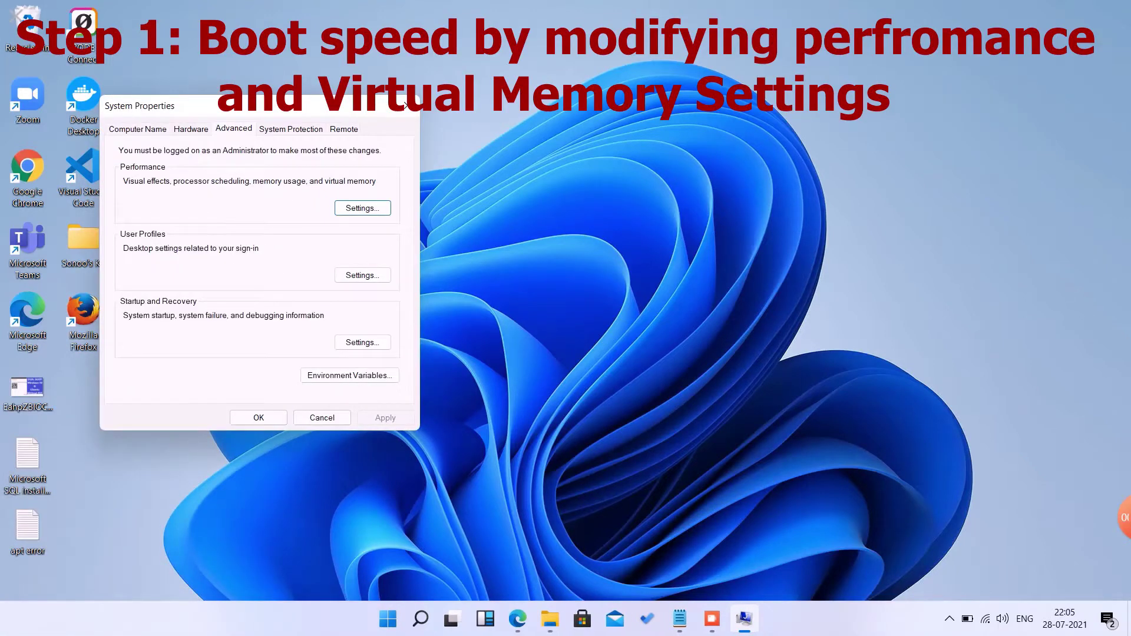
Open the virtual memory settings from the advanced performance options.
click(363, 208)
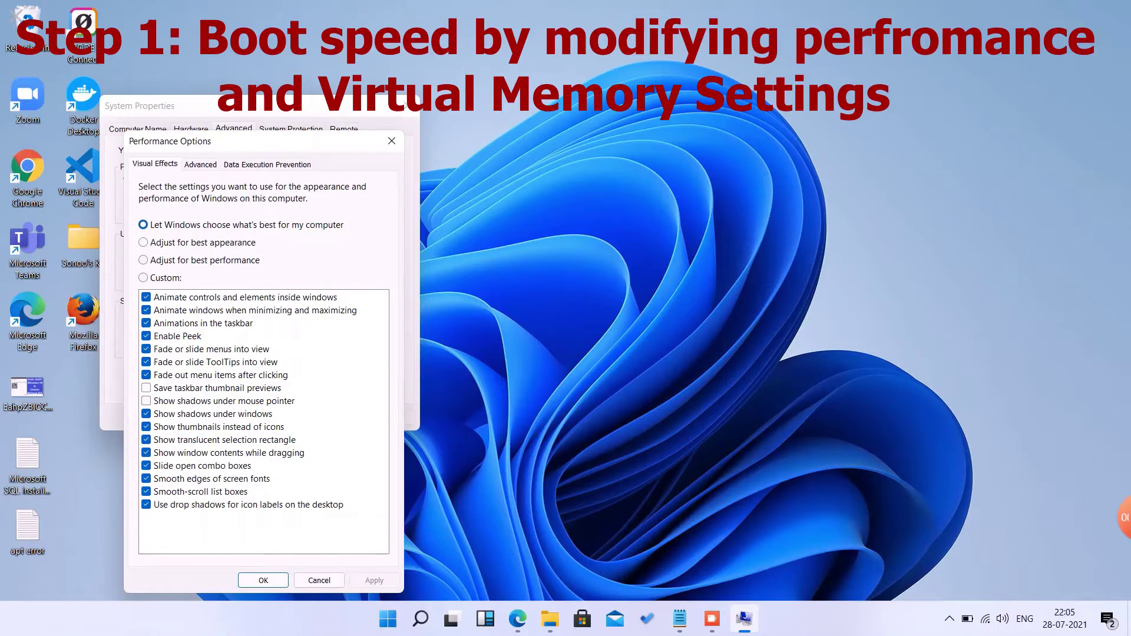
key(ctrl+Tab)
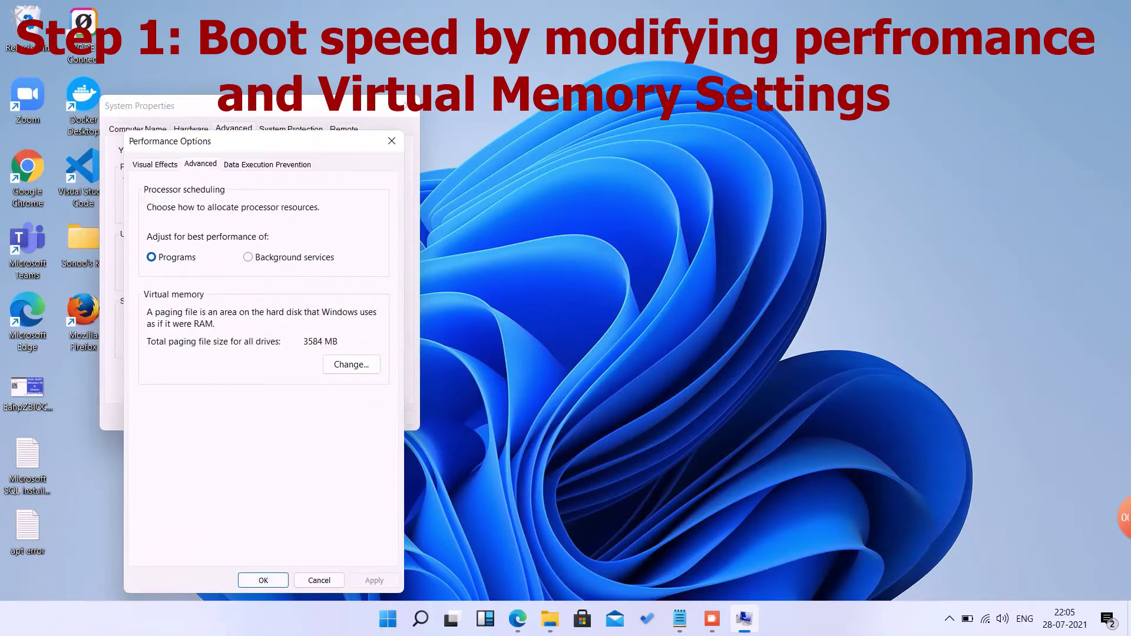
click(351, 364)
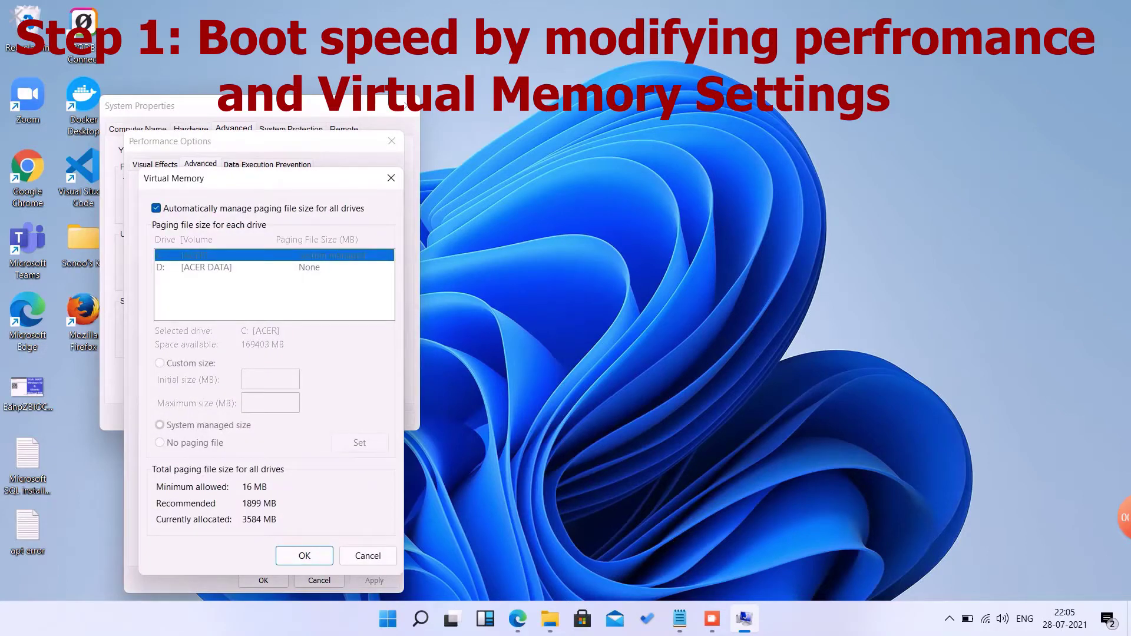
Try the custom paging file size option for drive C:, and restore automatic paging file management for all drives.
click(156, 209)
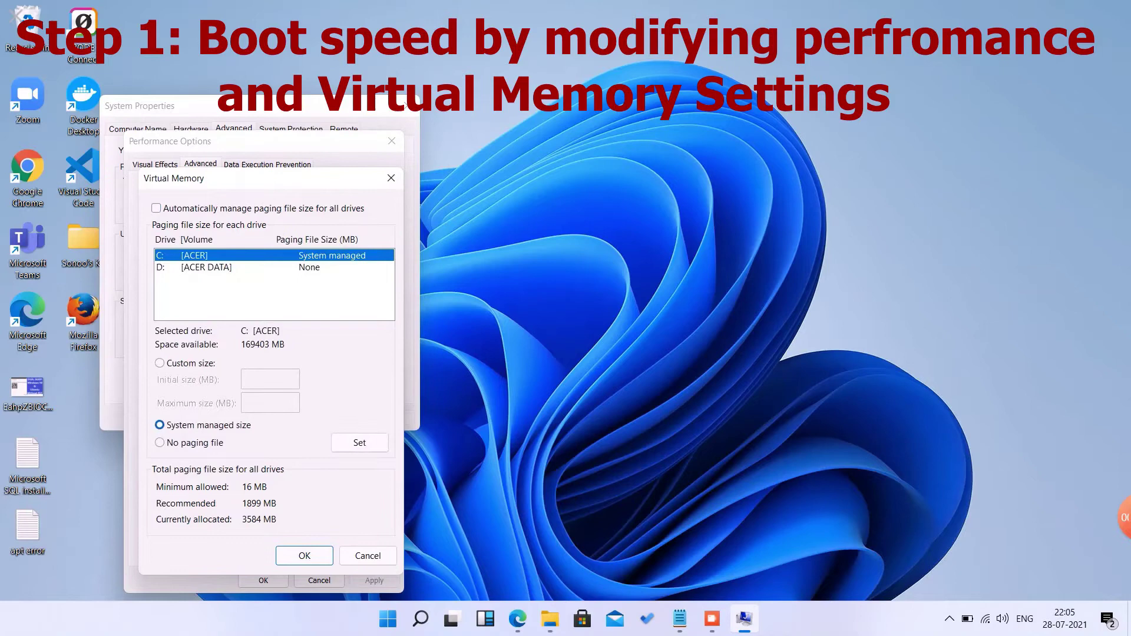
click(160, 363)
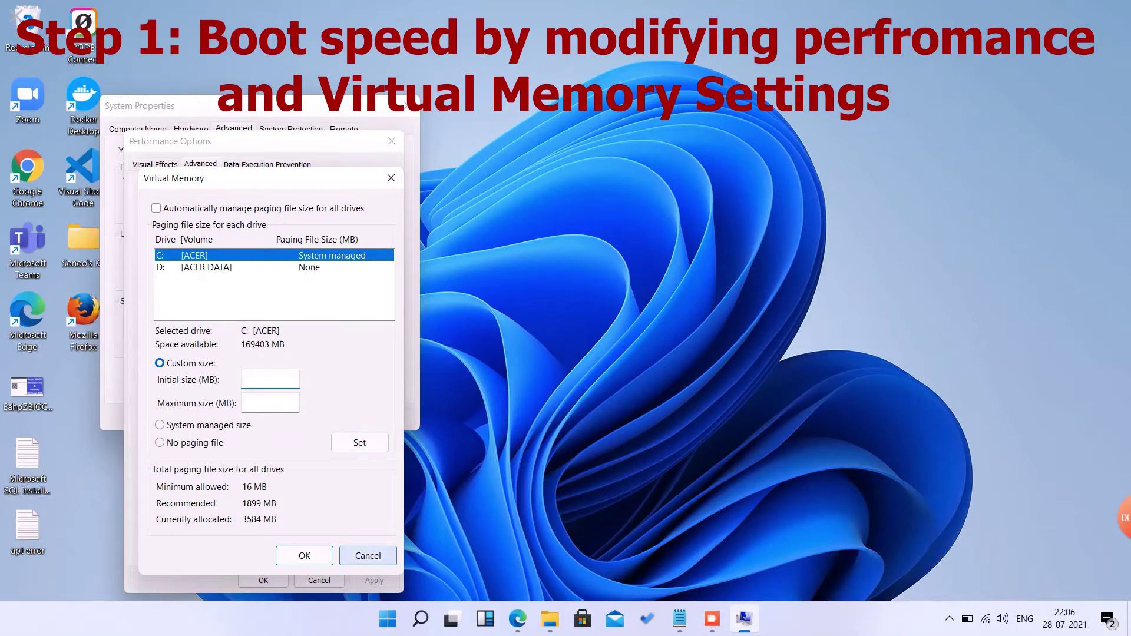
click(368, 556)
click(157, 208)
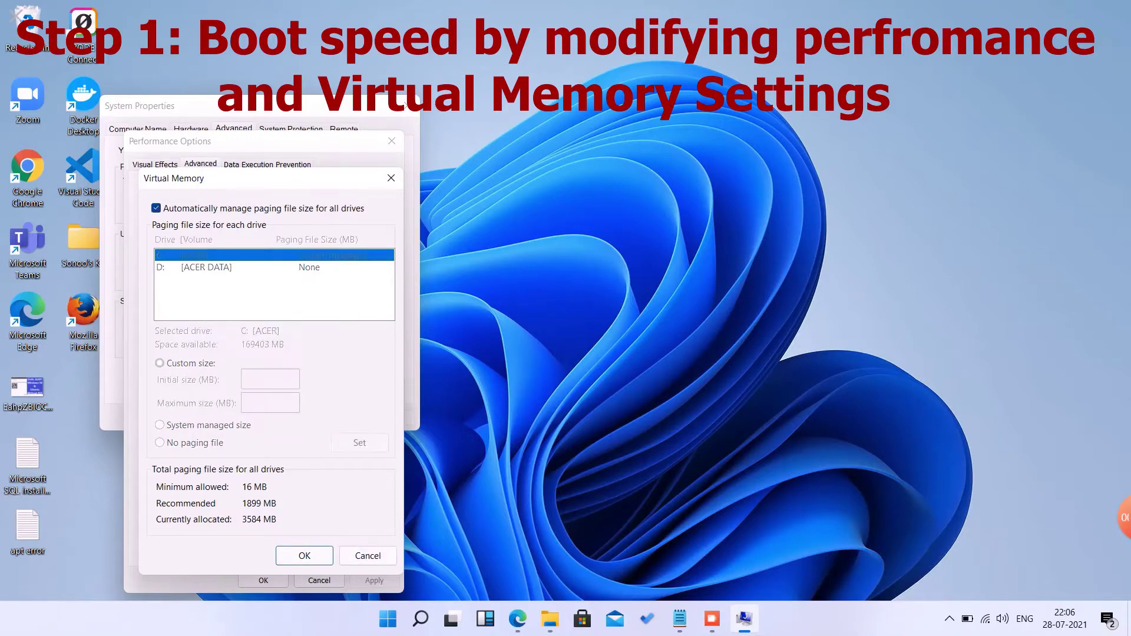
Confirm the virtual memory settings, close the performance and system properties dialogs, and postpone the restart.
click(304, 555)
click(683, 362)
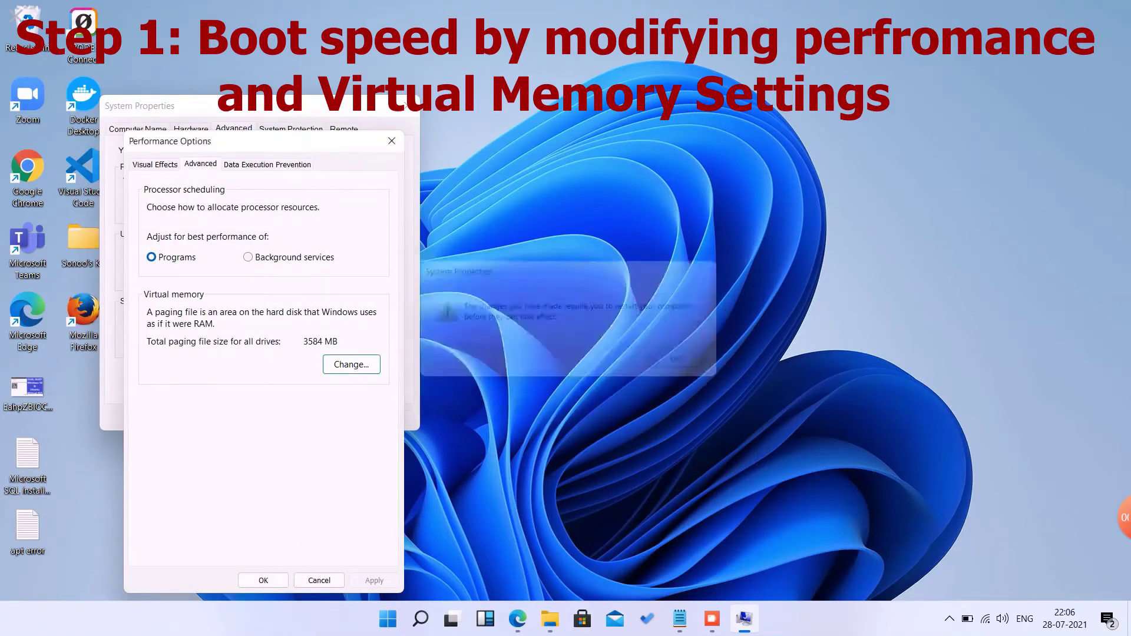
click(318, 581)
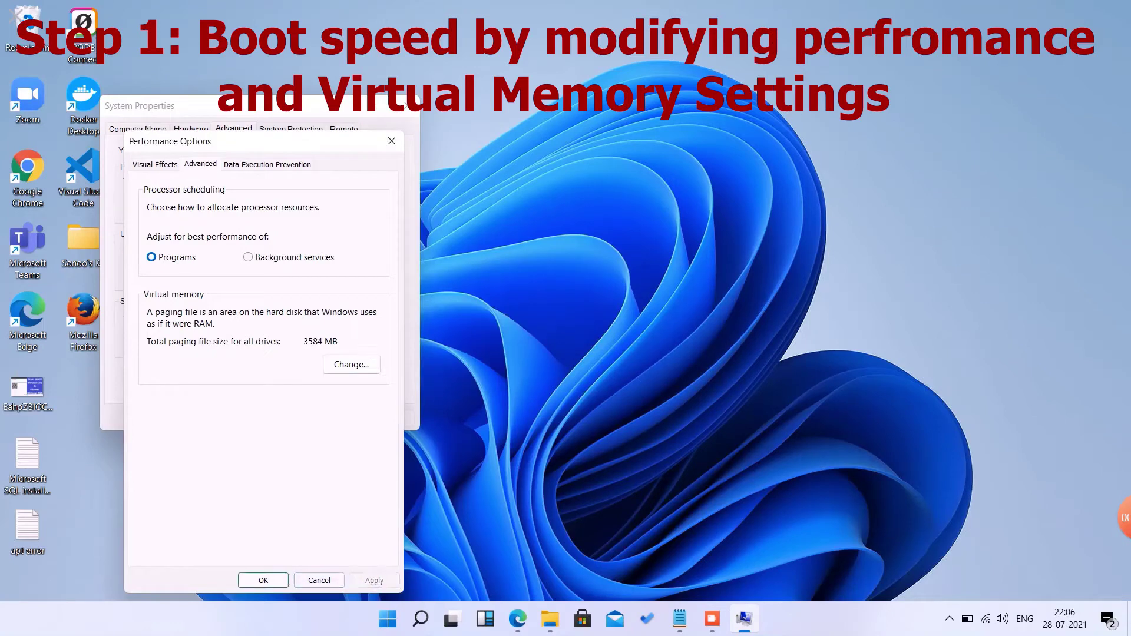
key(Return)
key(Return)
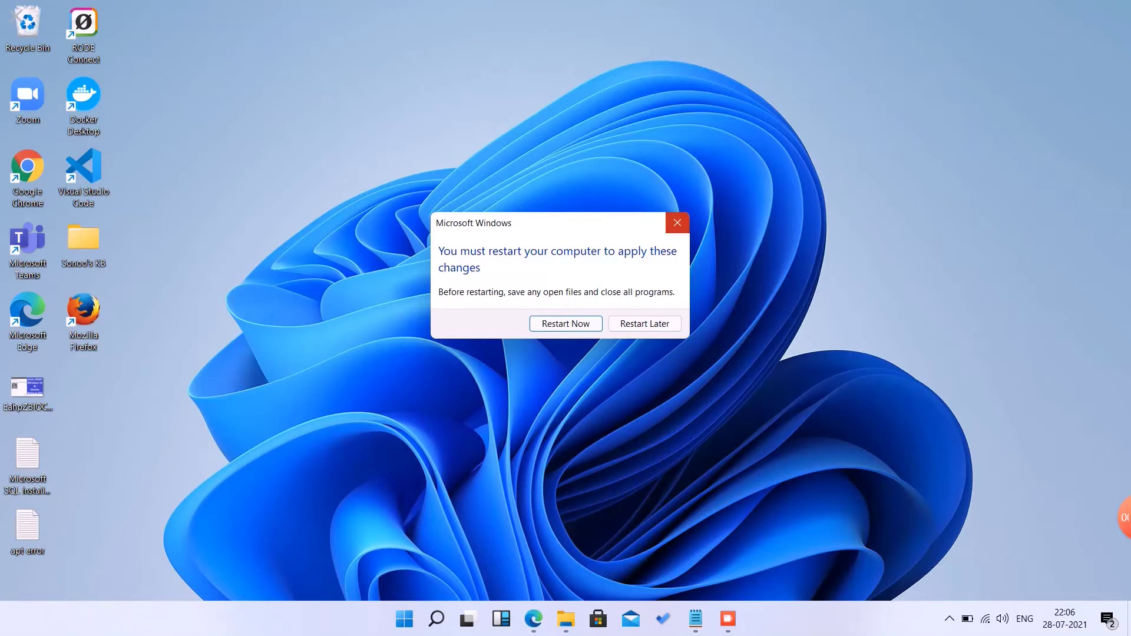
click(645, 324)
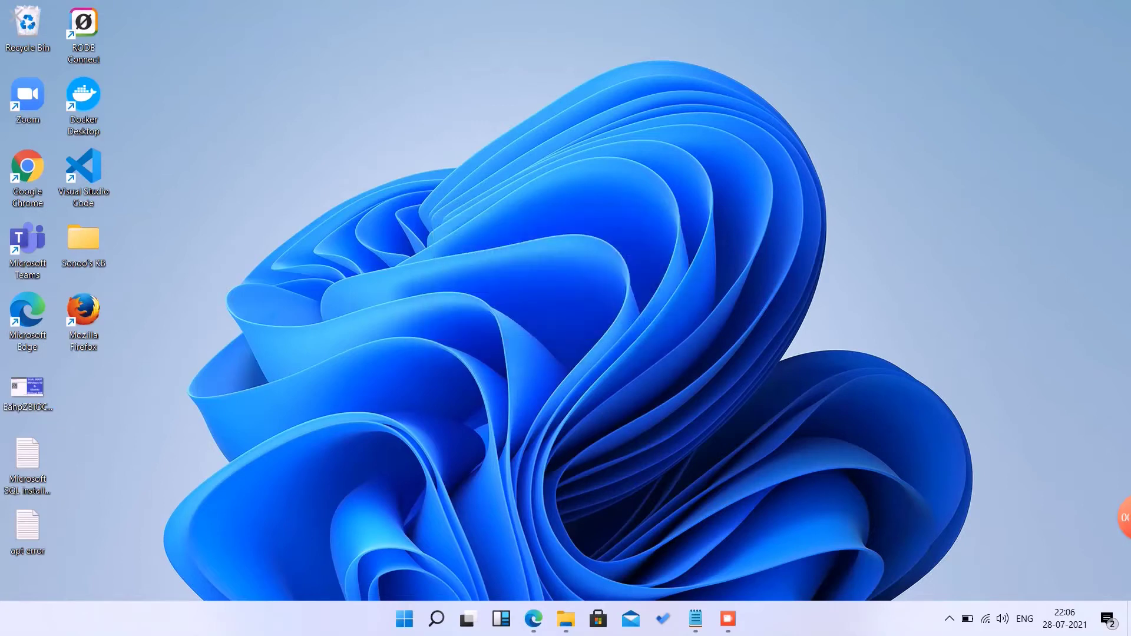
key(super+r)
key(Escape)
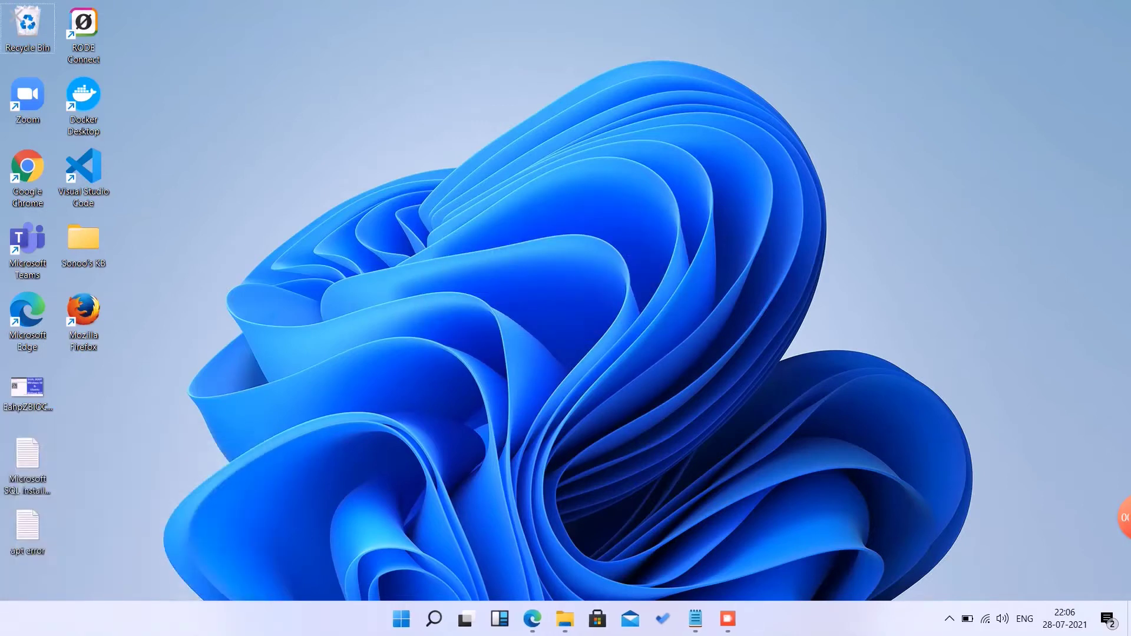
Search for Disk Cleanup and start it for drive ACER (C:).
key(super+s)
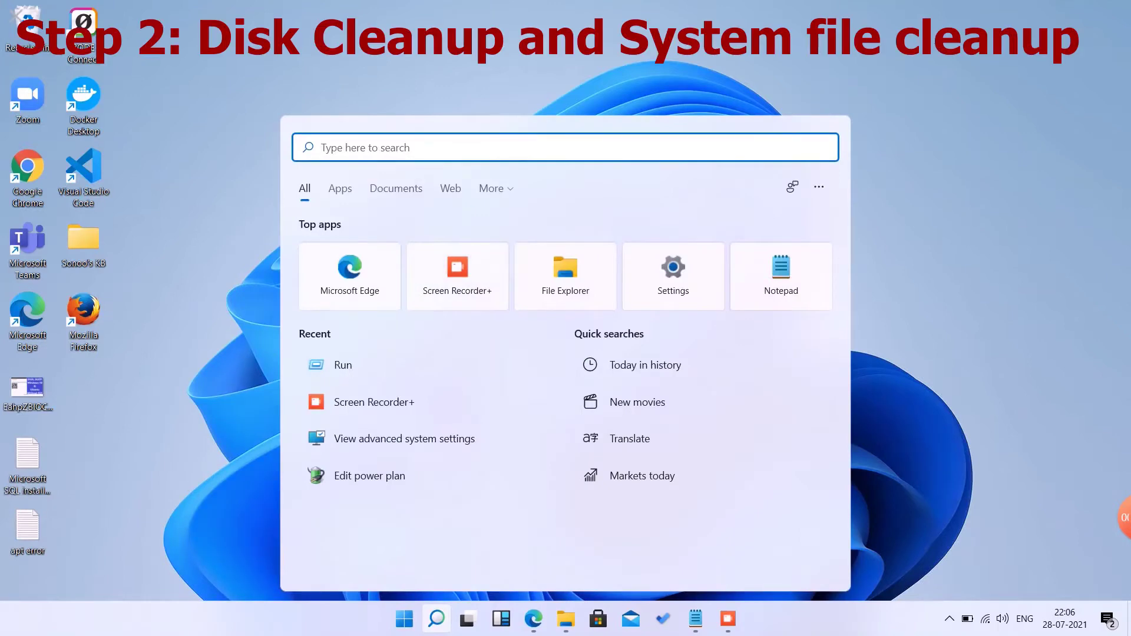
text(disk)
key(Return)
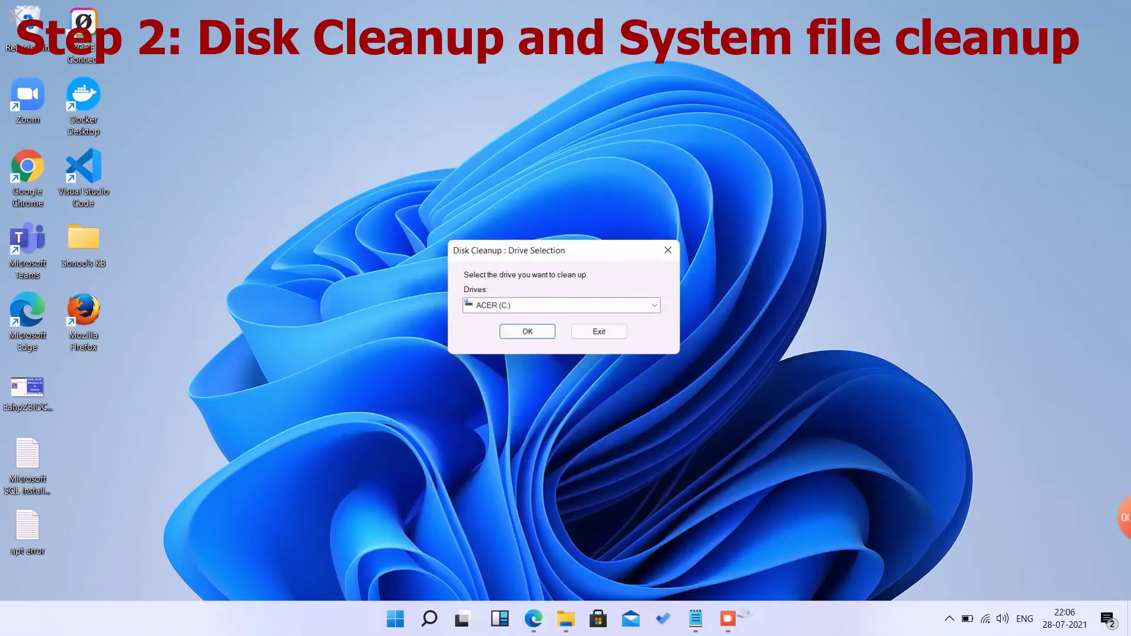
key(Return)
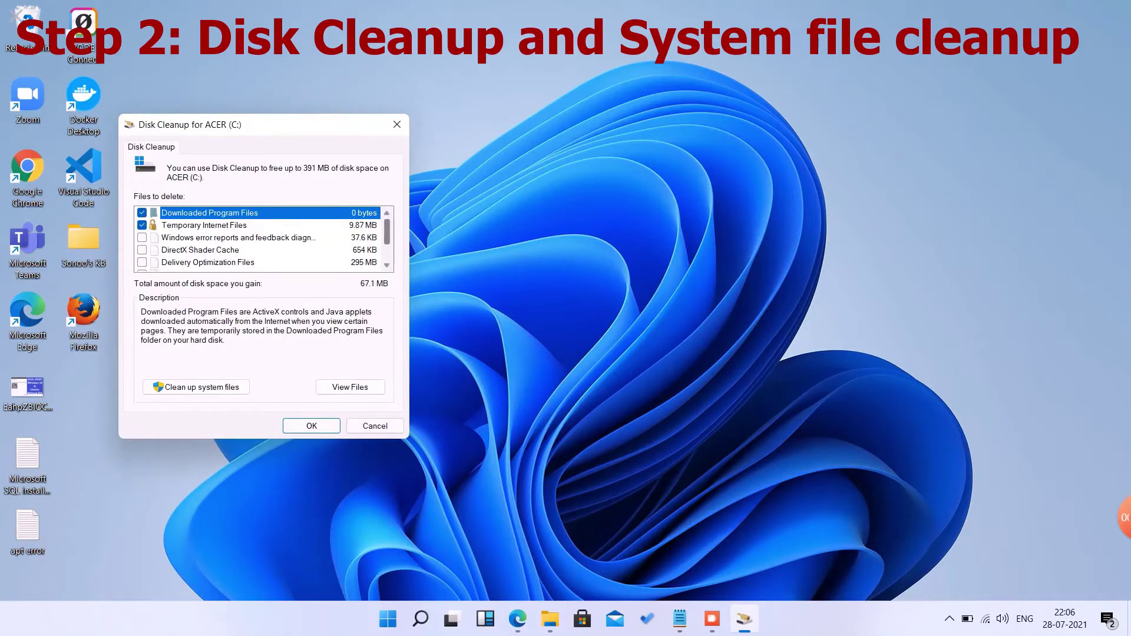
Review the files offered for deletion and rescan drive C: with system files included in the cleanup.
scroll(259, 239, down, 1)
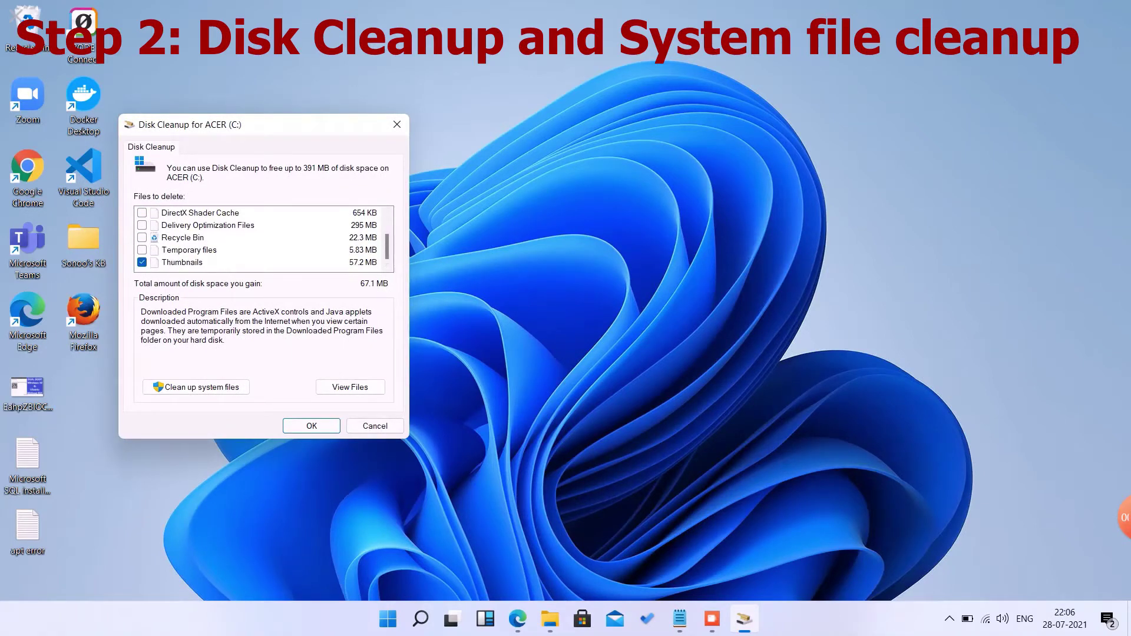
scroll(259, 239, up, 1)
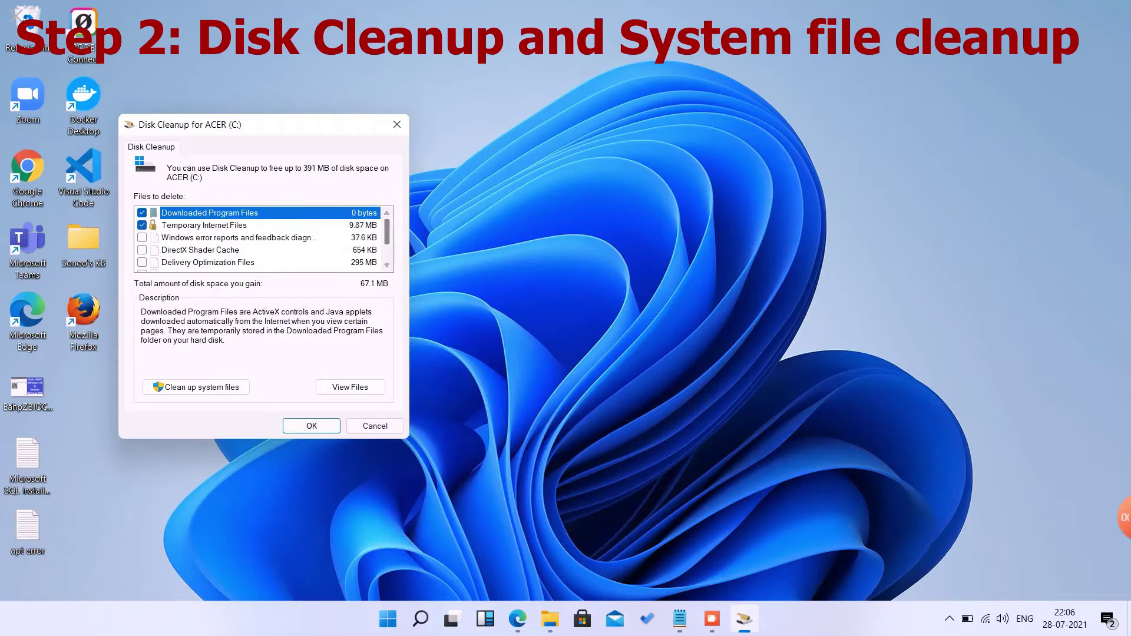
click(196, 387)
click(522, 331)
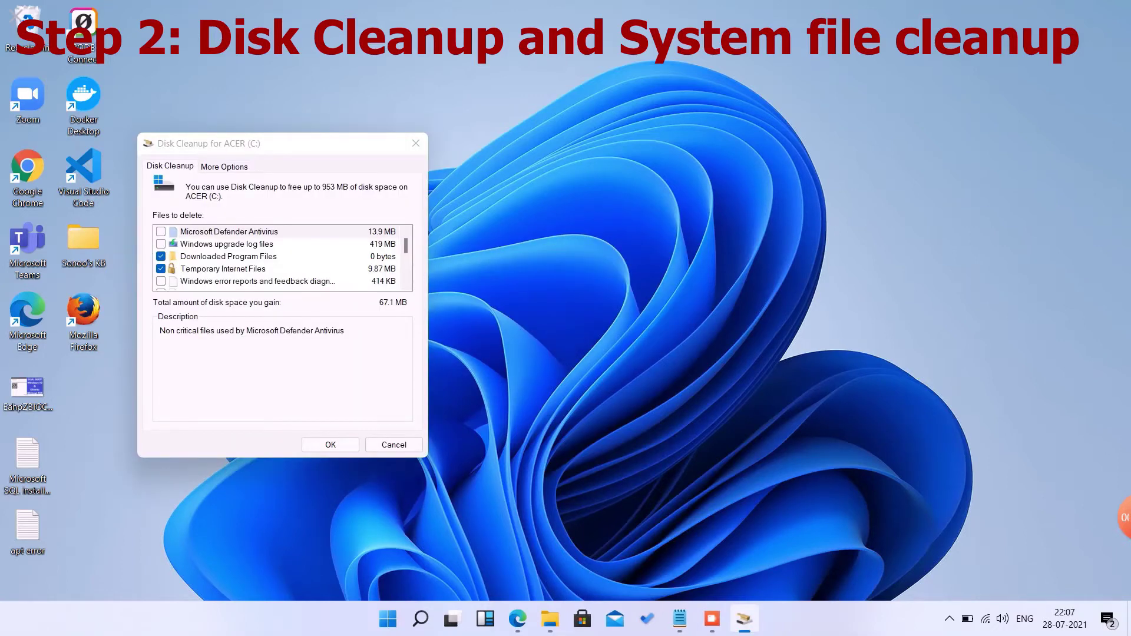
Add Microsoft Defender Antivirus and Windows upgrade log files to the cleanup selection and permanently delete the selected files.
click(160, 231)
click(161, 244)
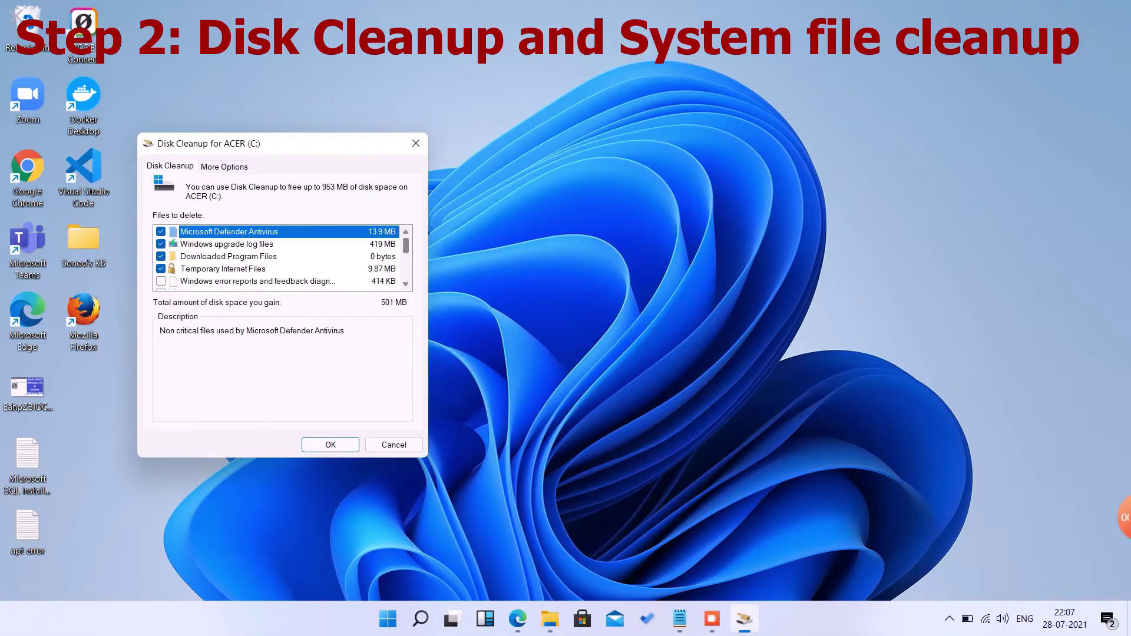
drag(406, 246, 406, 271)
click(330, 444)
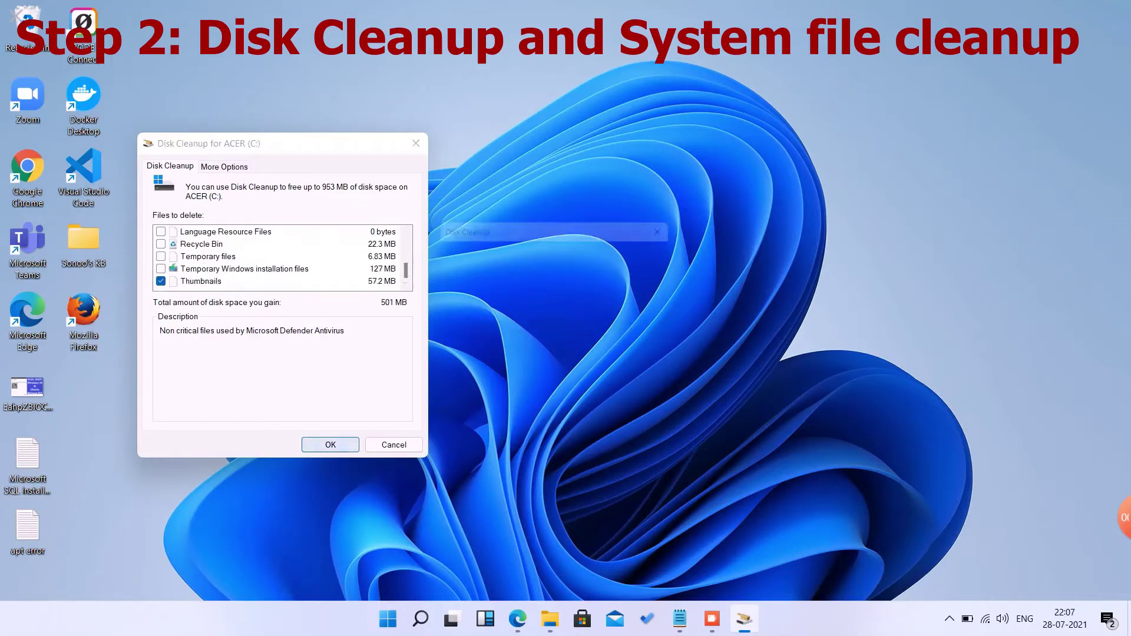
key(Return)
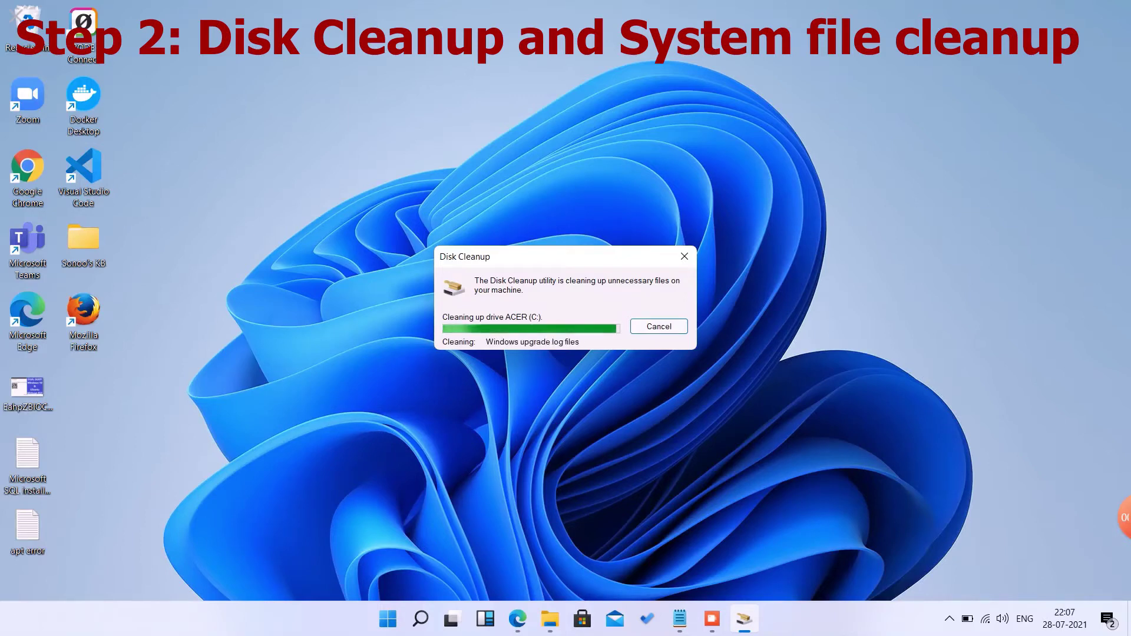
Open the temporary files folder by running %temp%.
key(super+r)
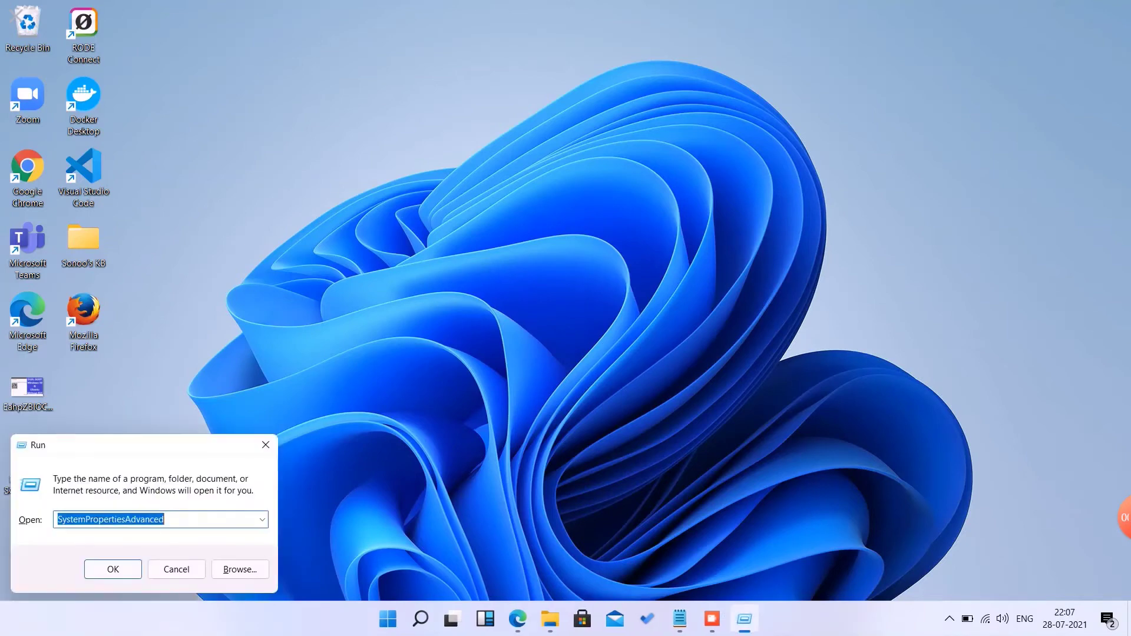
text(%temp%)
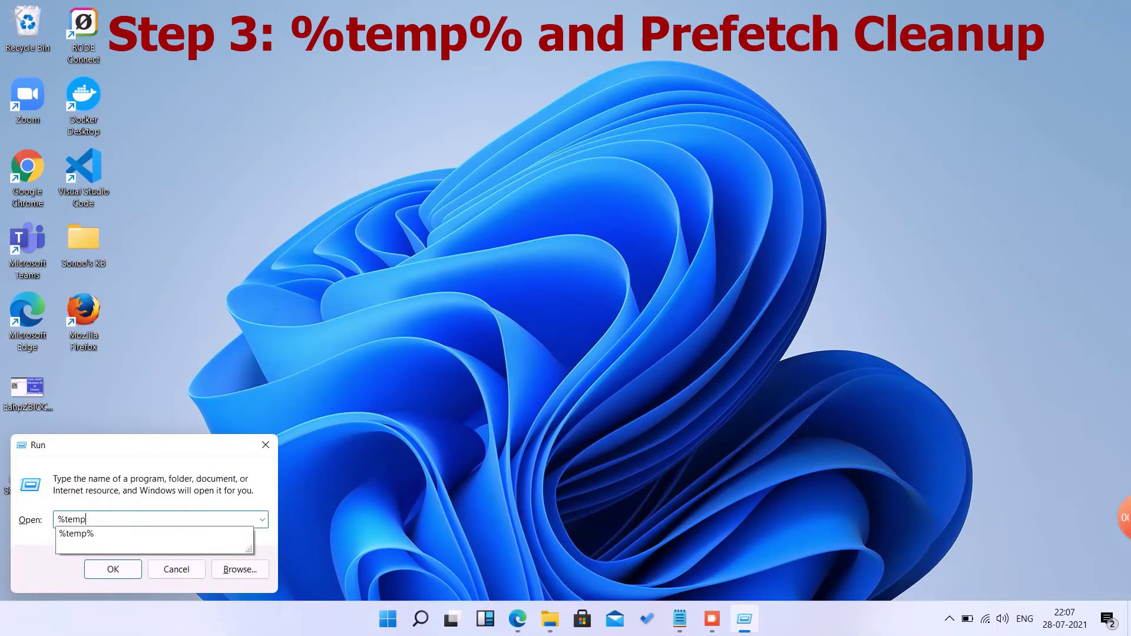
key(Return)
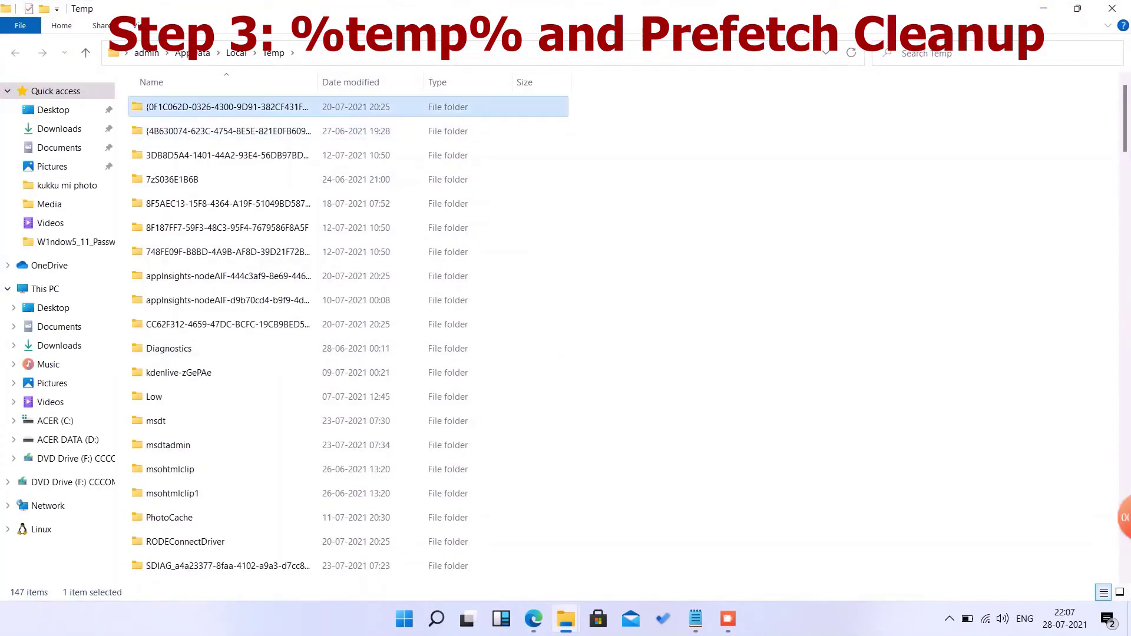
Permanently delete everything in the Temp folder, granting administrator permission for all current items.
key(ctrl+a)
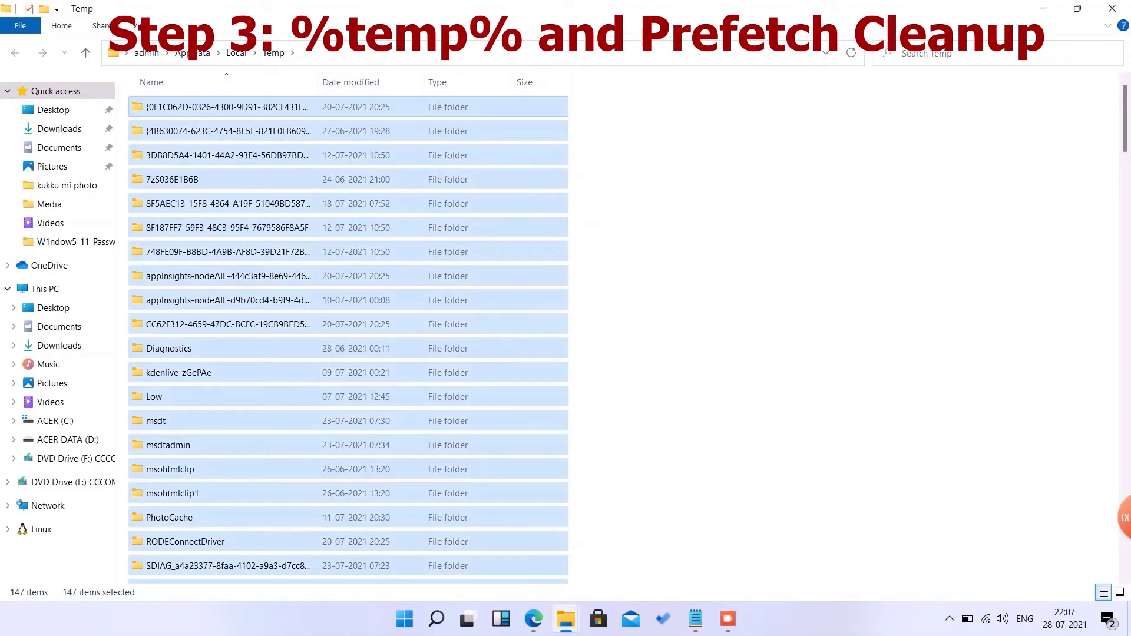
key(shift+Delete)
key(Return)
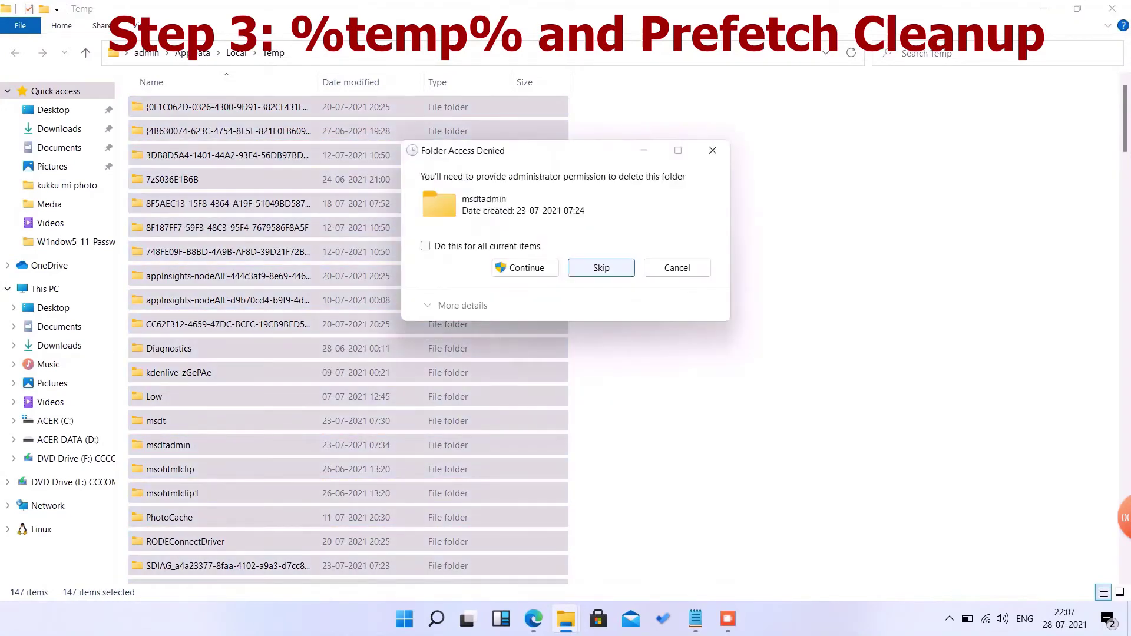
click(426, 246)
click(525, 268)
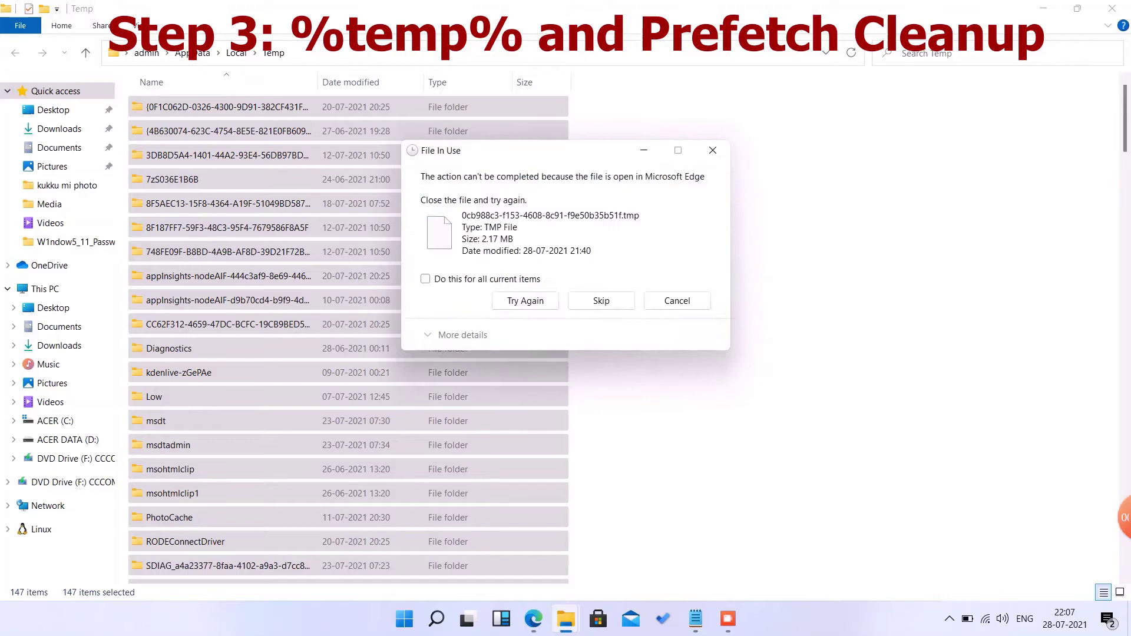
Retry deleting the files in use, skip all those still locked, and close the Temp folder.
click(426, 279)
click(525, 301)
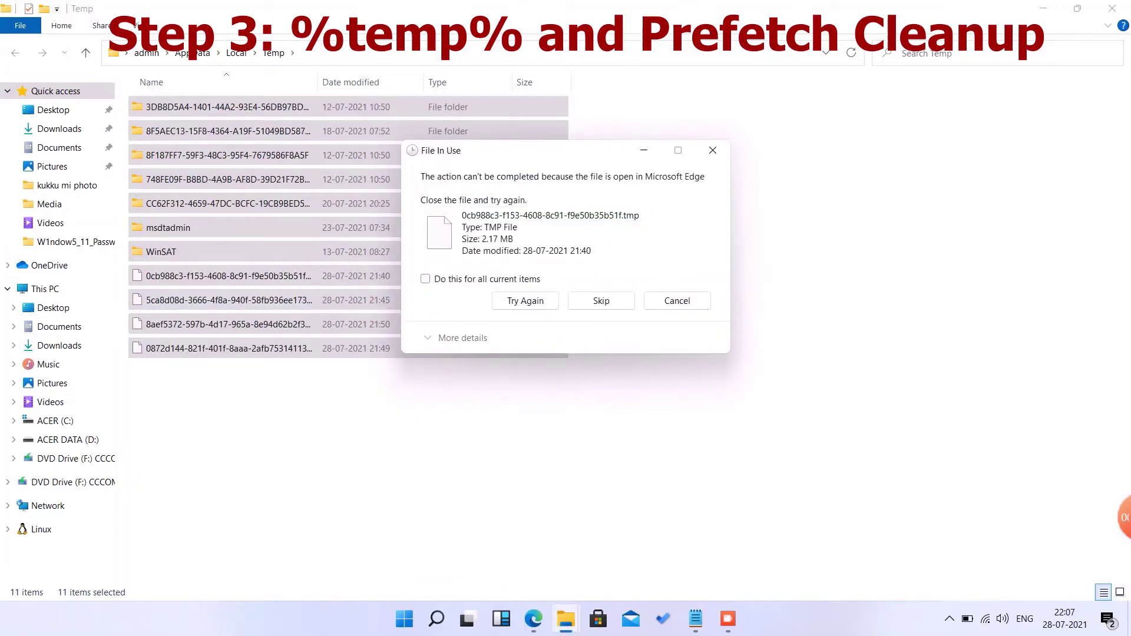
click(601, 301)
click(425, 290)
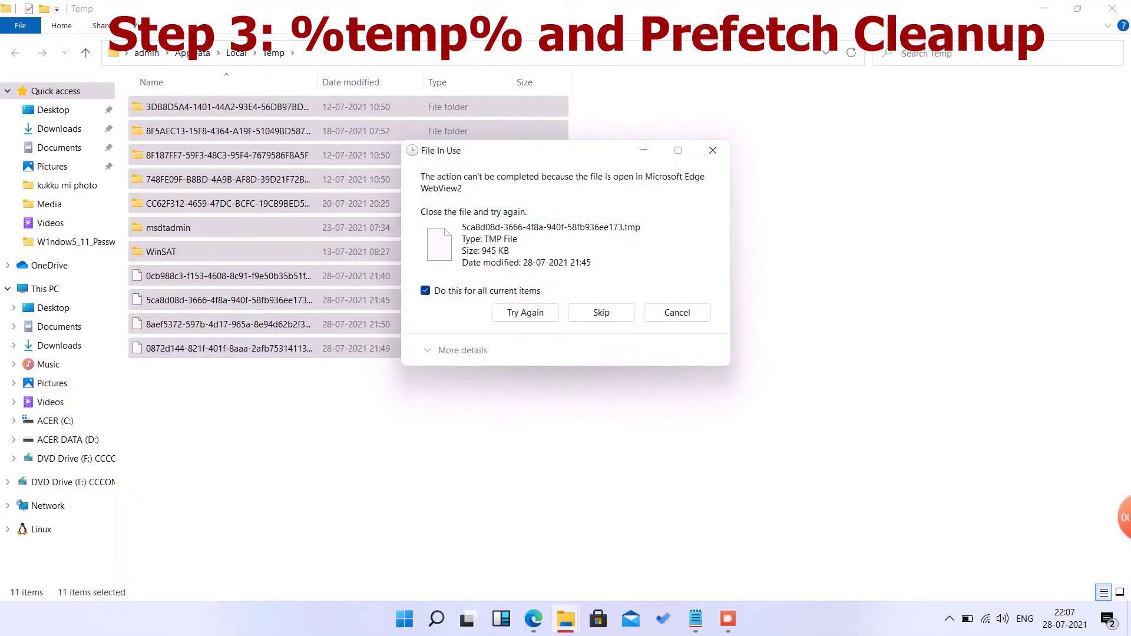
key(Tab)
key(Tab)
key(Return)
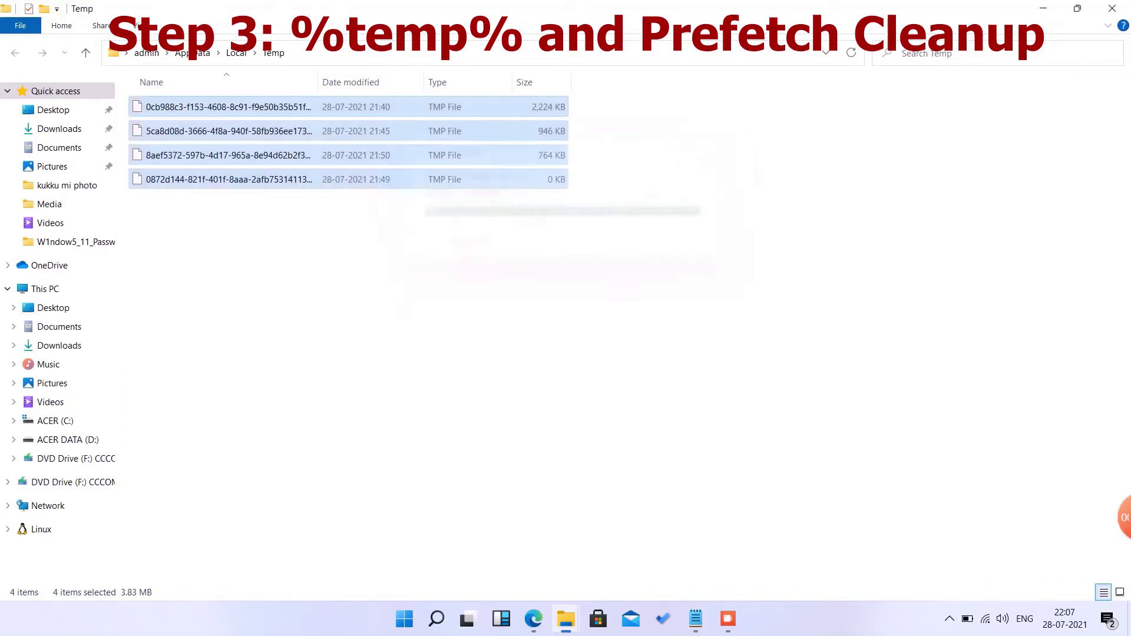
click(1112, 8)
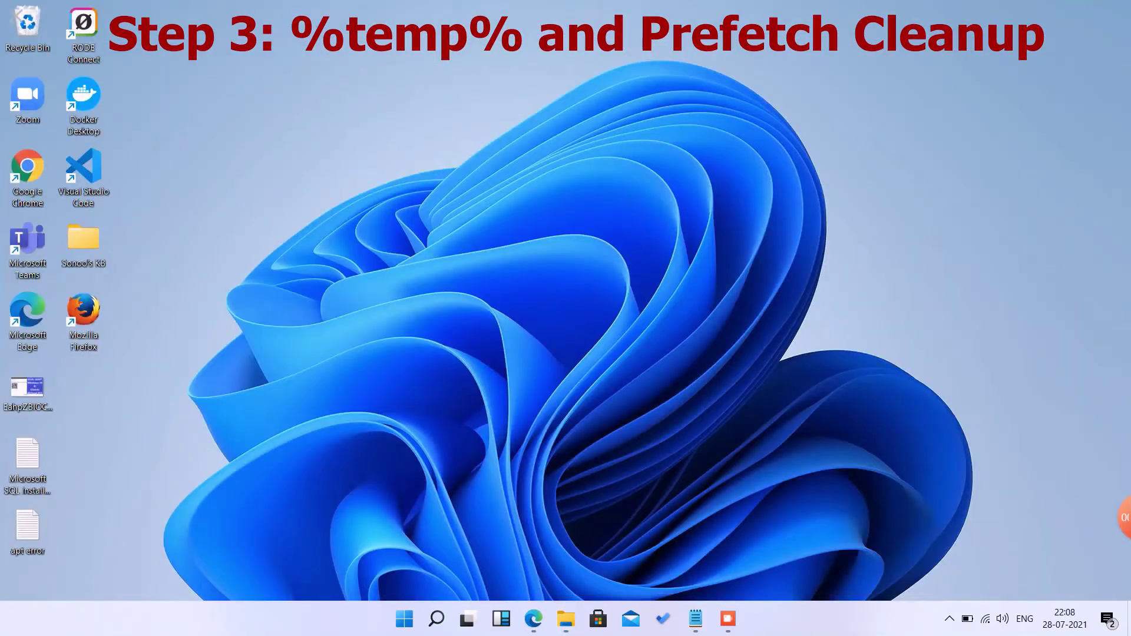
Run prefetch from the Run dialog to open the Prefetch folder.
key(super+r)
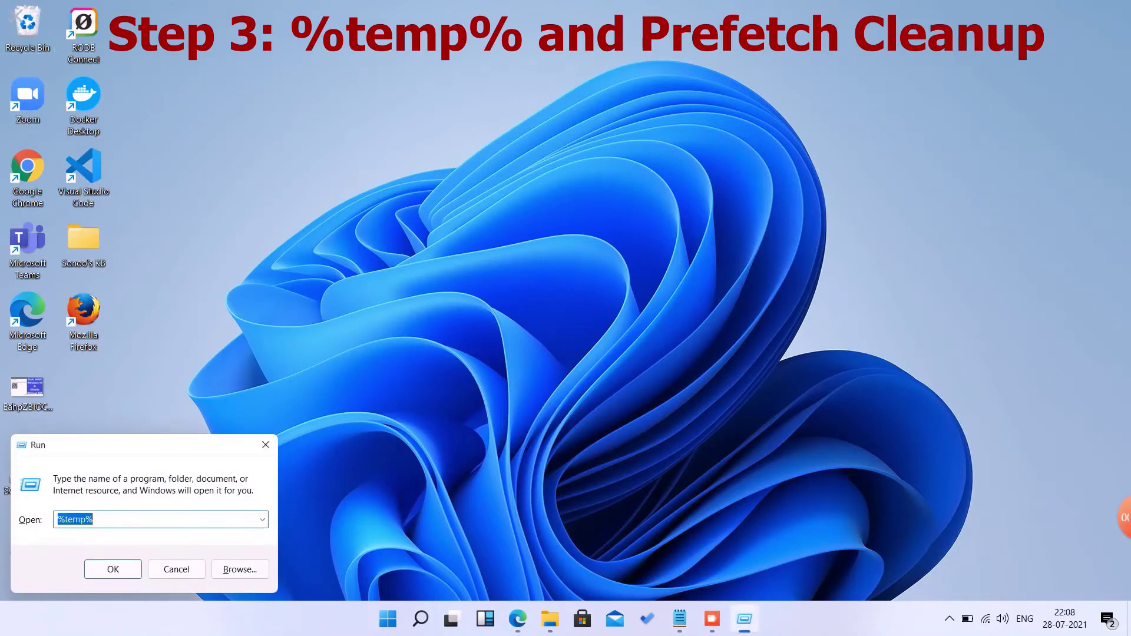
text(pre)
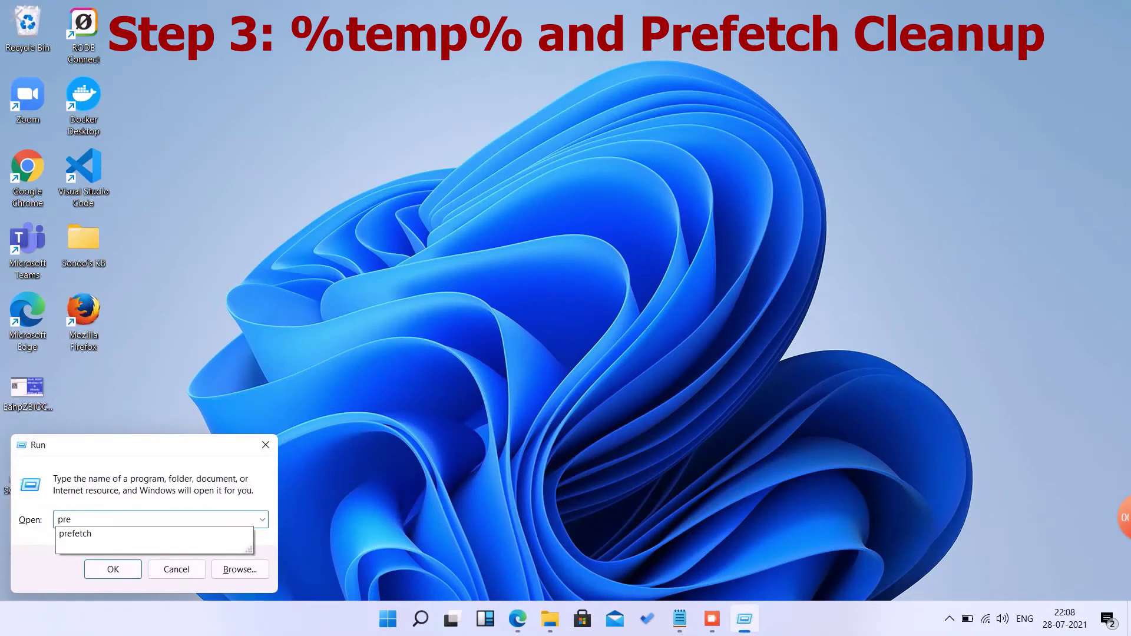
text(fetch)
key(Return)
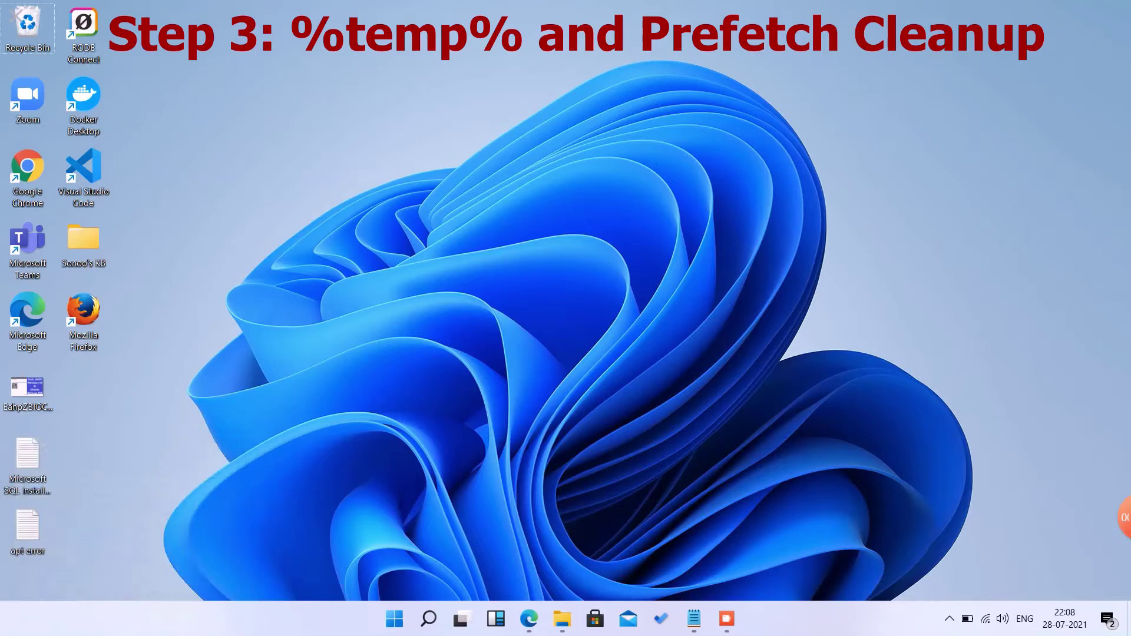
Permanently delete everything in the Prefetch folder and close it.
click(195, 54)
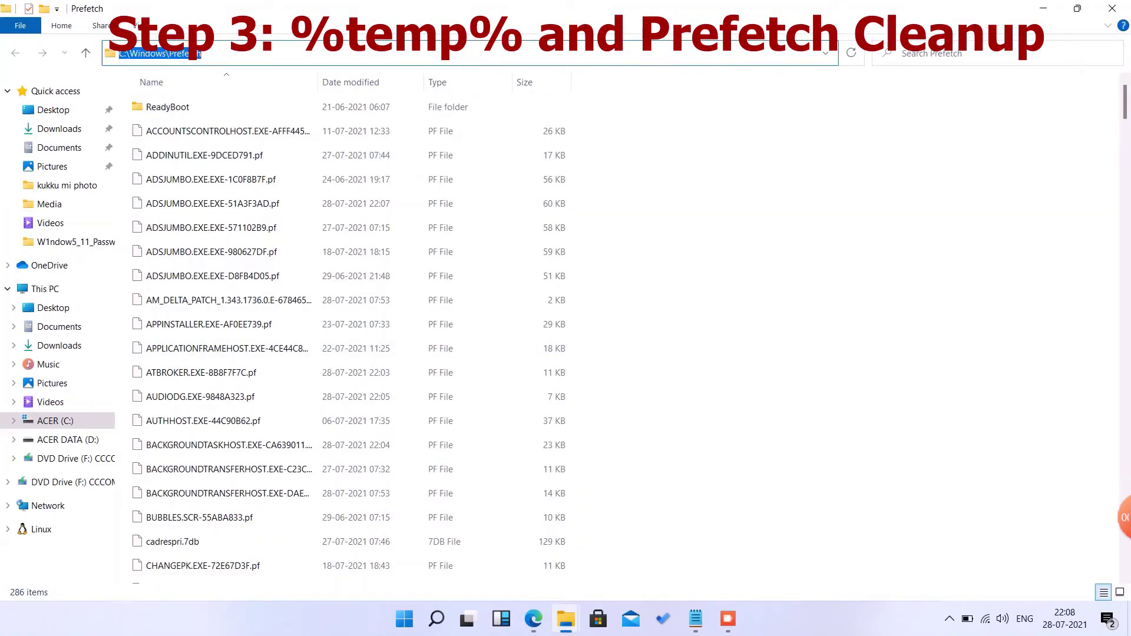
click(171, 107)
key(ctrl+a)
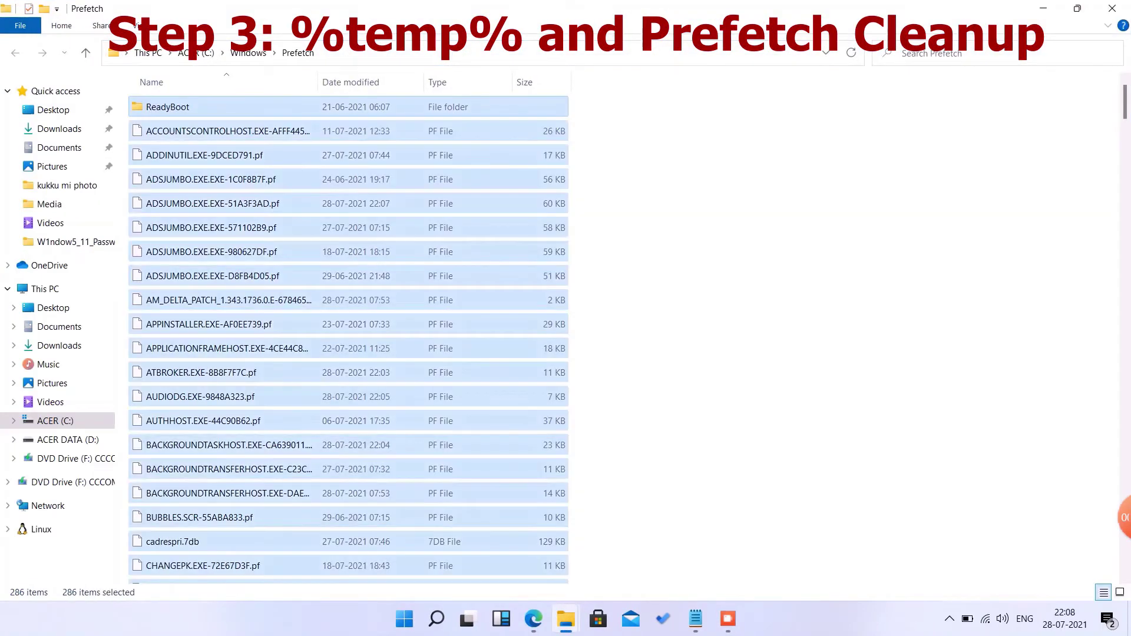
key(shift+Delete)
key(Return)
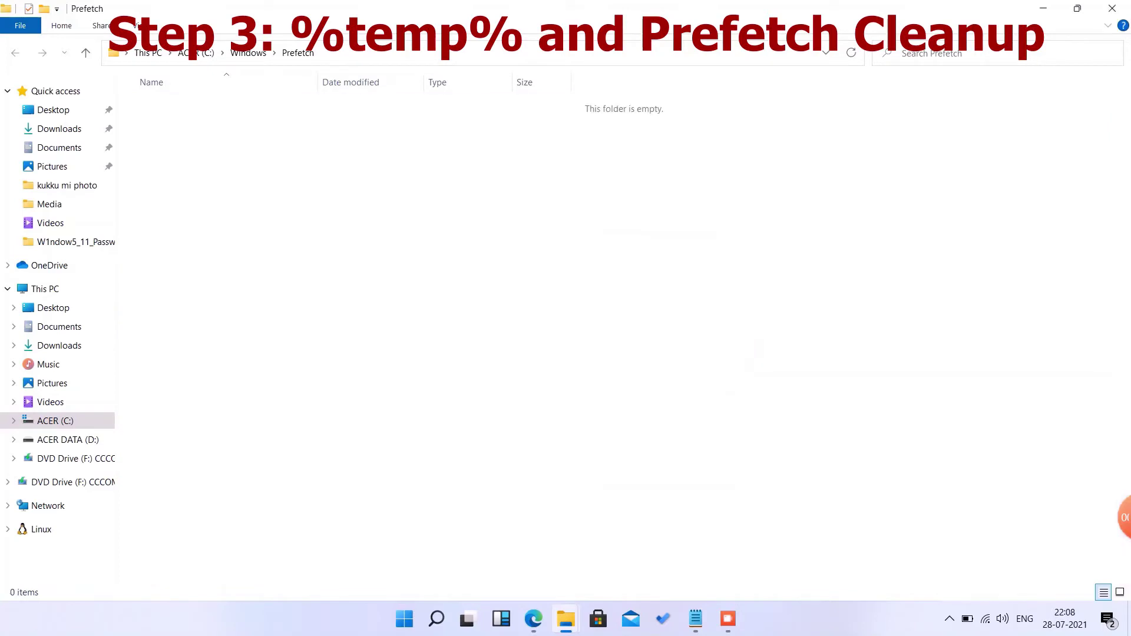
click(1112, 8)
Refresh the desktop and open Defragment and Optimize Drives by searching for "defre".
right_click(457, 228)
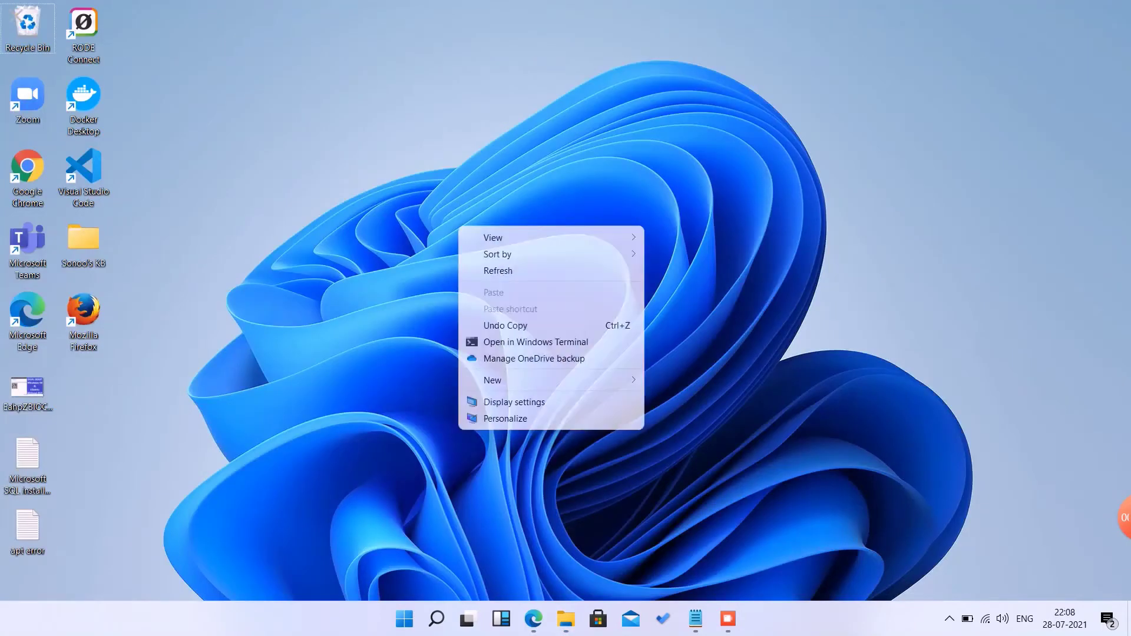
click(498, 270)
key(super)
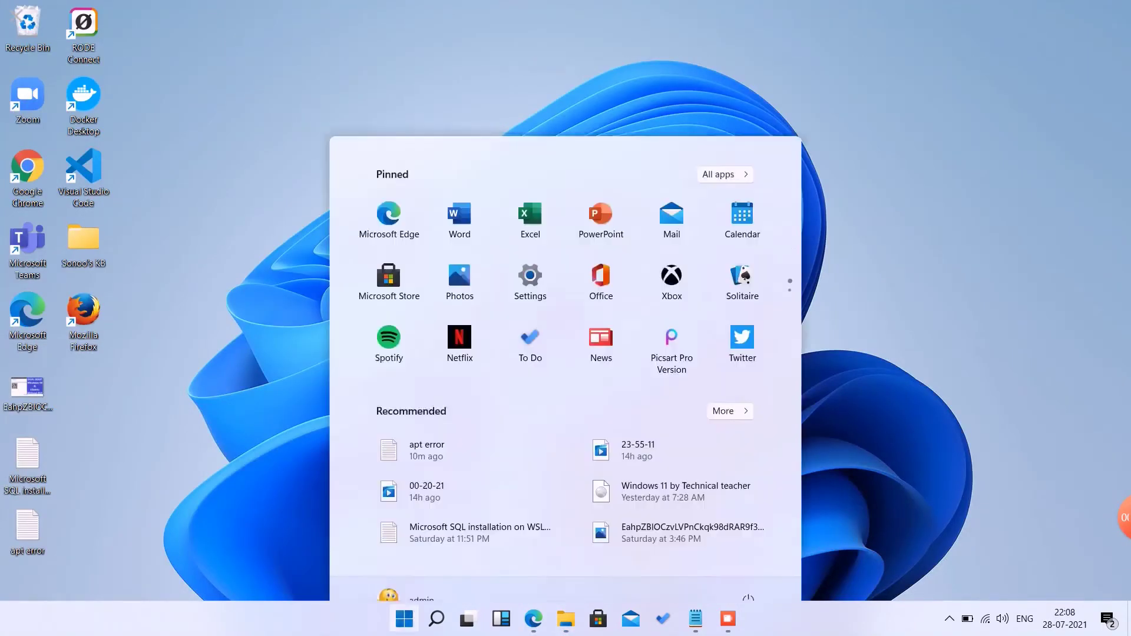
text(defre)
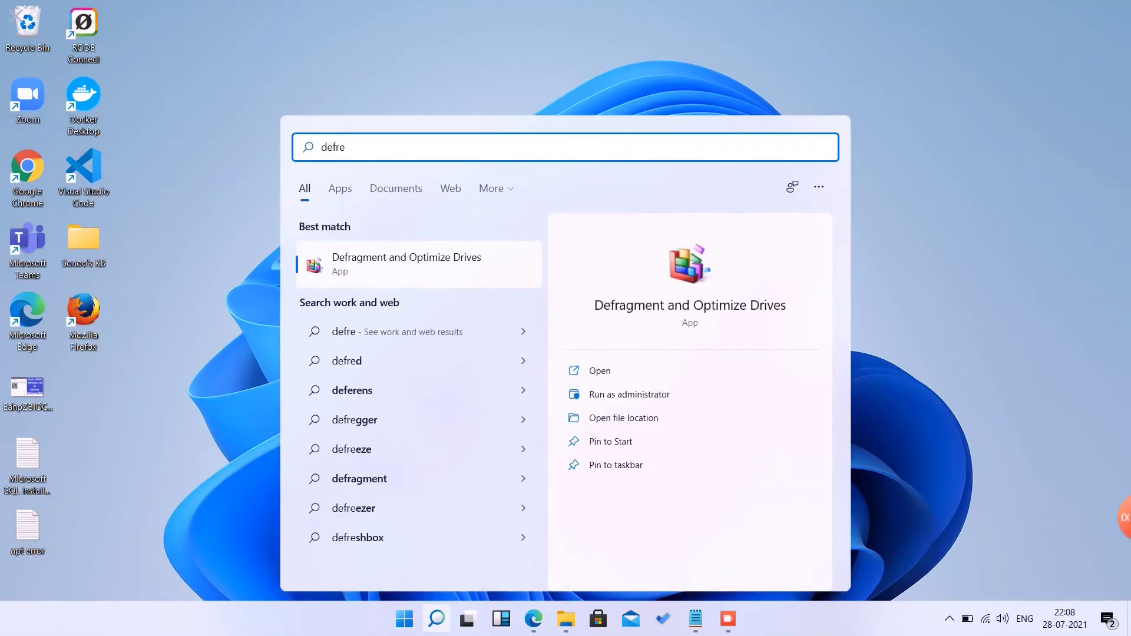
key(Return)
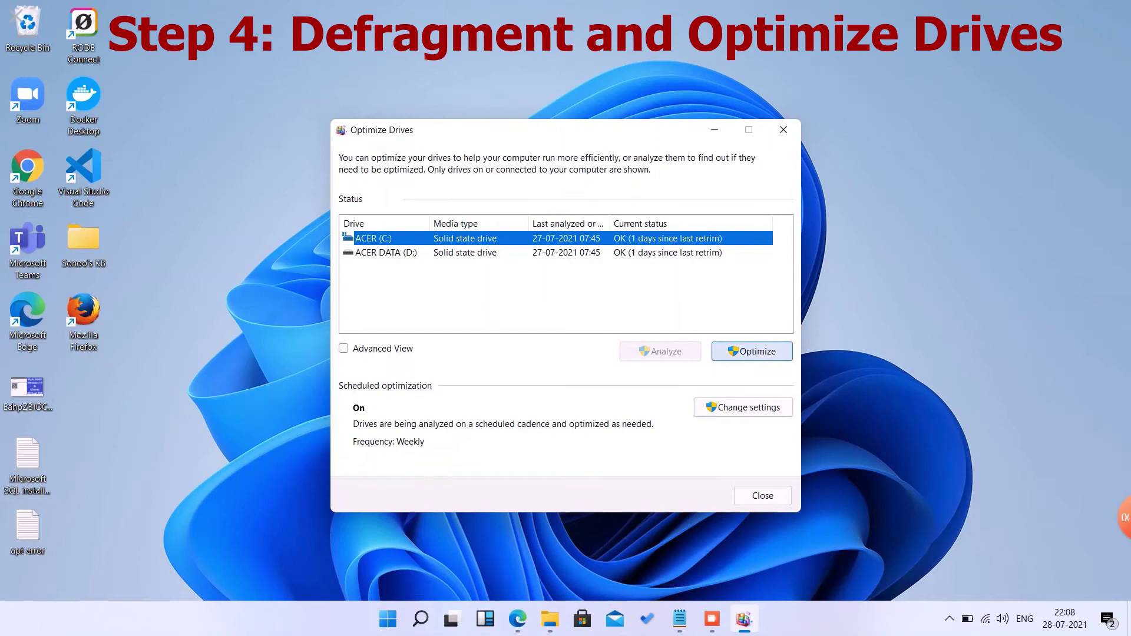
Optimize drives ACER (C:) and ACER DATA (D:), and close the Optimize Drives window.
click(752, 352)
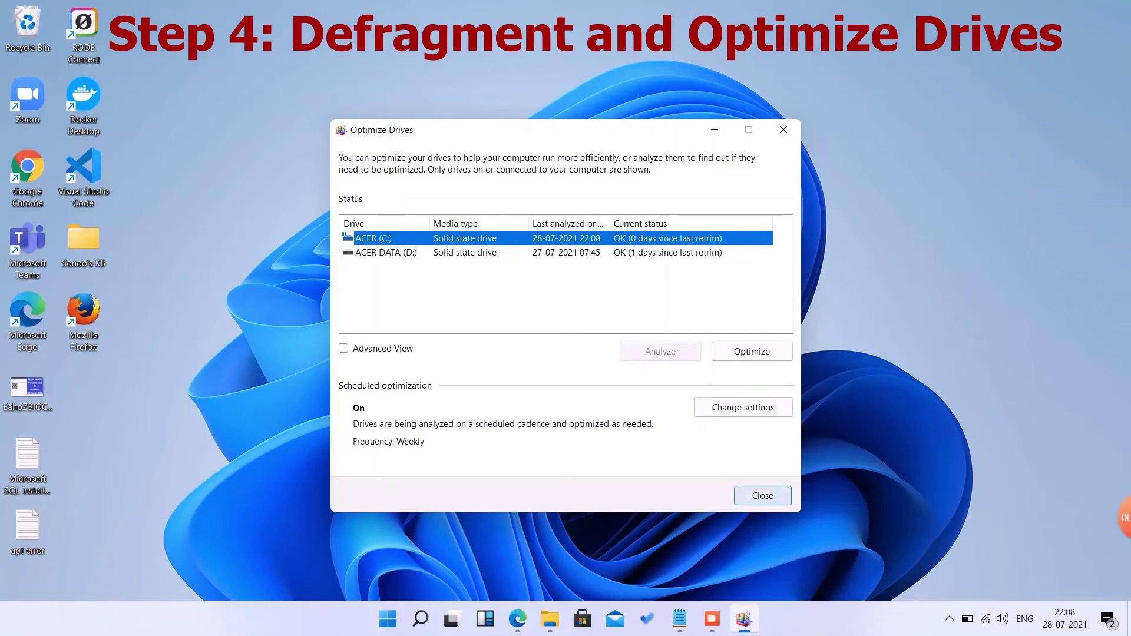
click(386, 252)
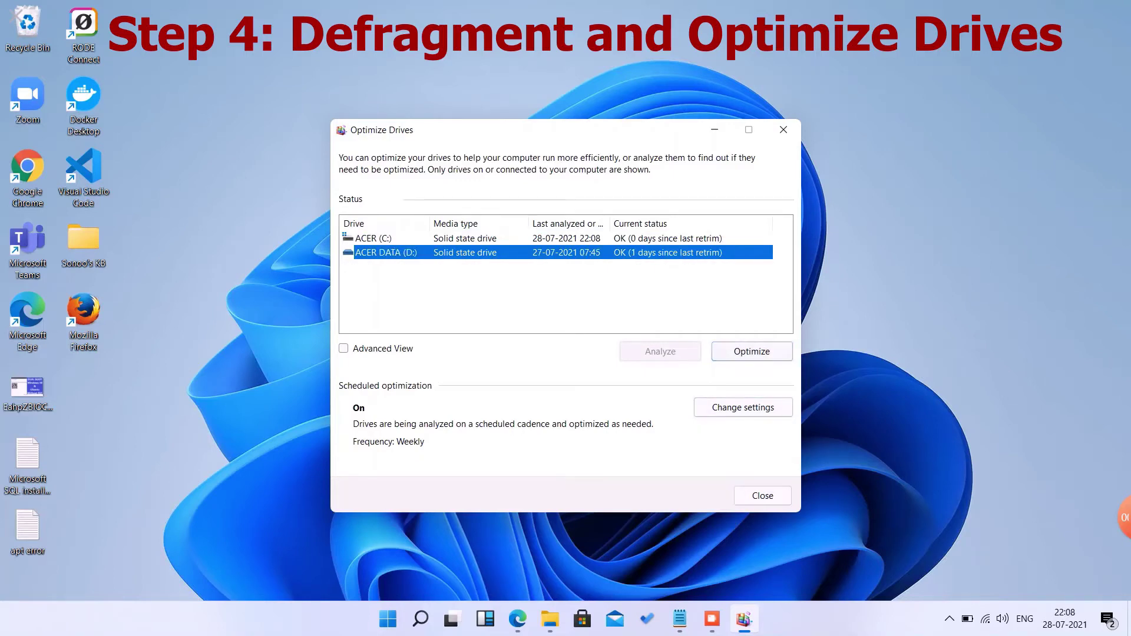
key(Return)
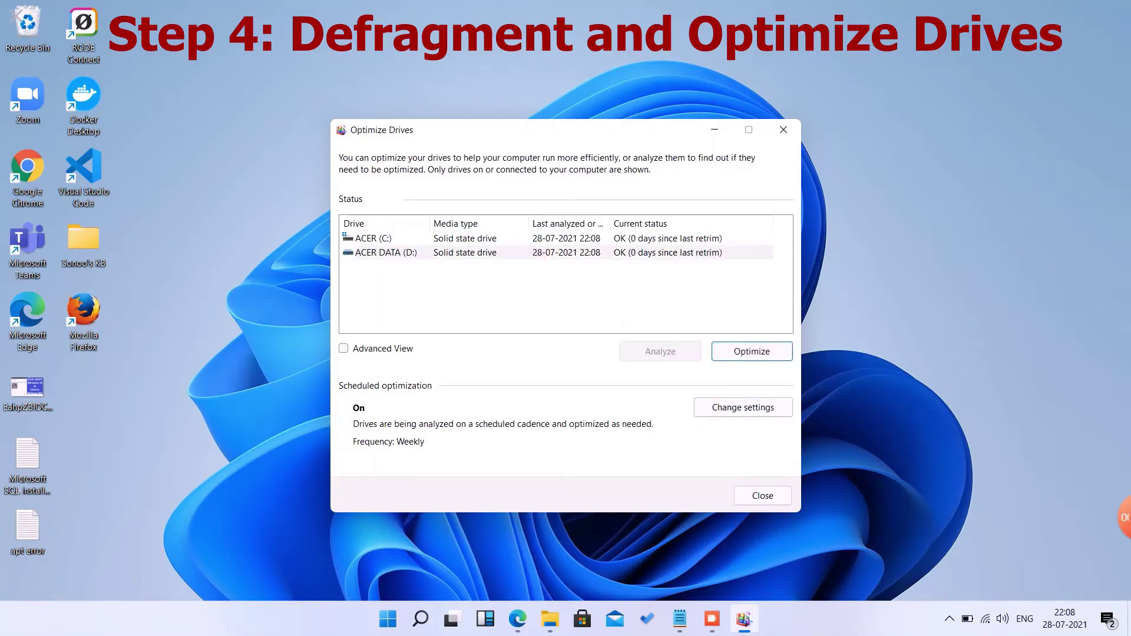
click(763, 496)
Refresh the desktop and open System Configuration by running msconfig.
right_click(443, 209)
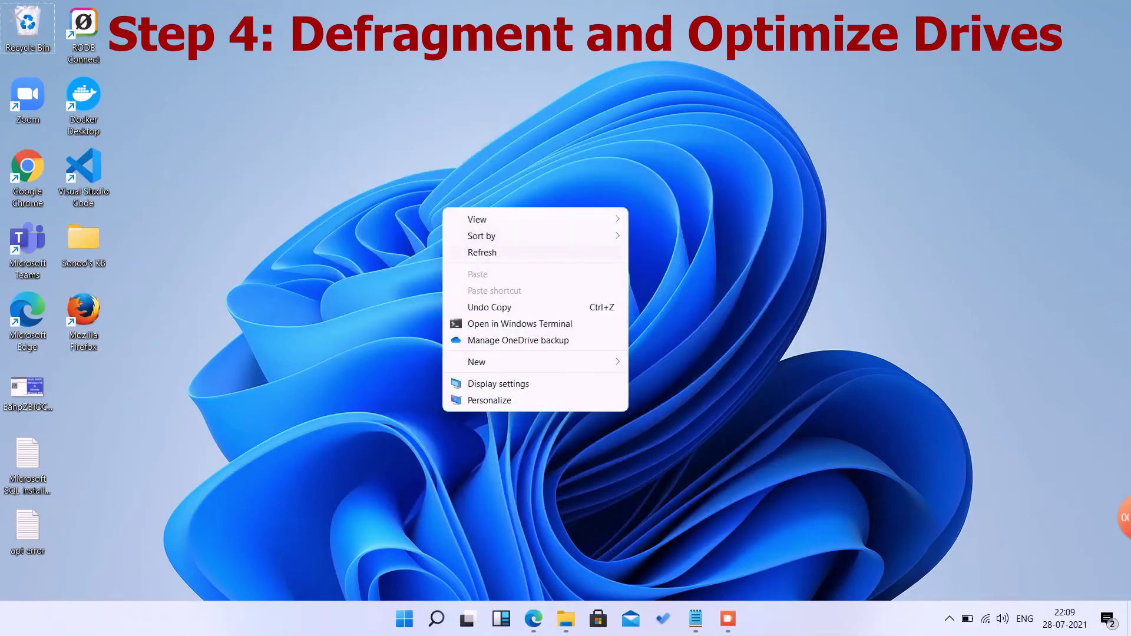
click(482, 253)
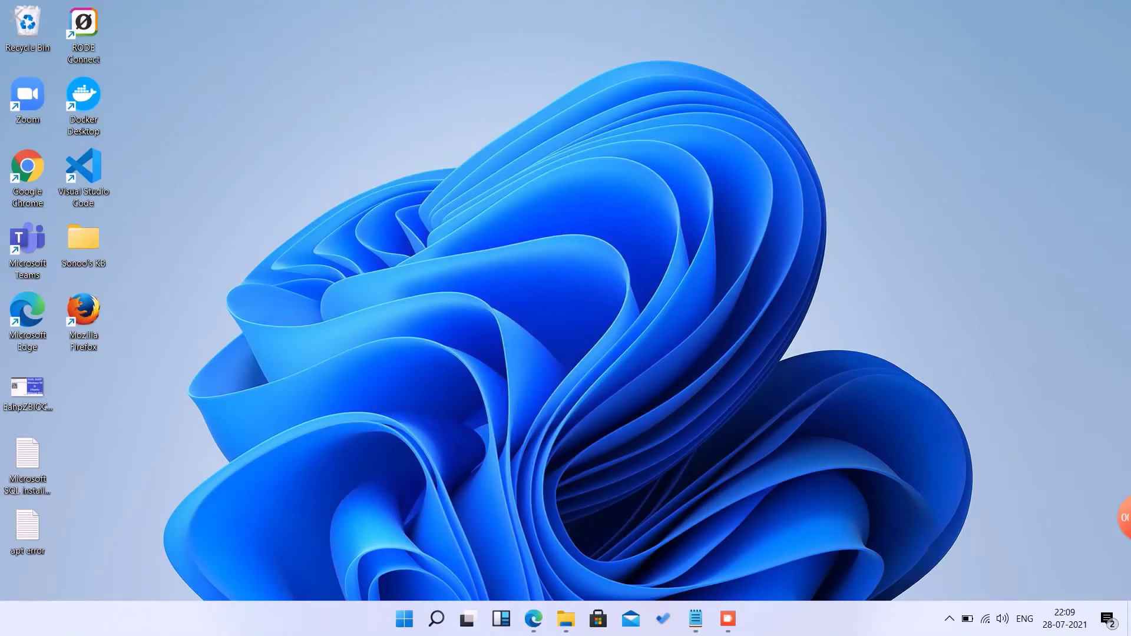
key(super+r)
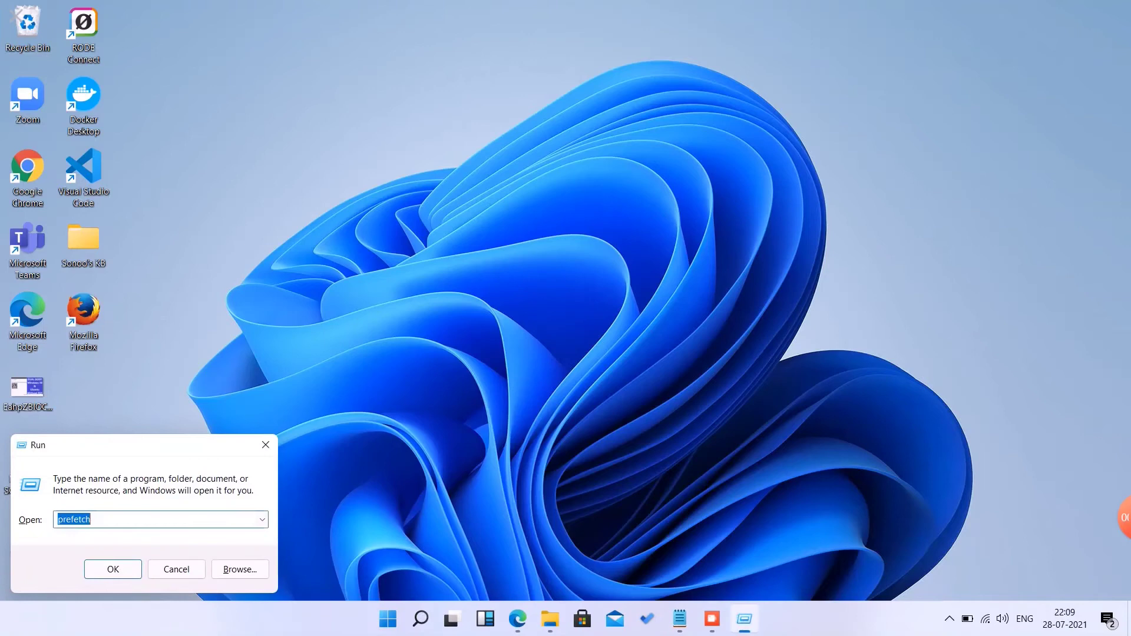
text(msconfig)
key(Return)
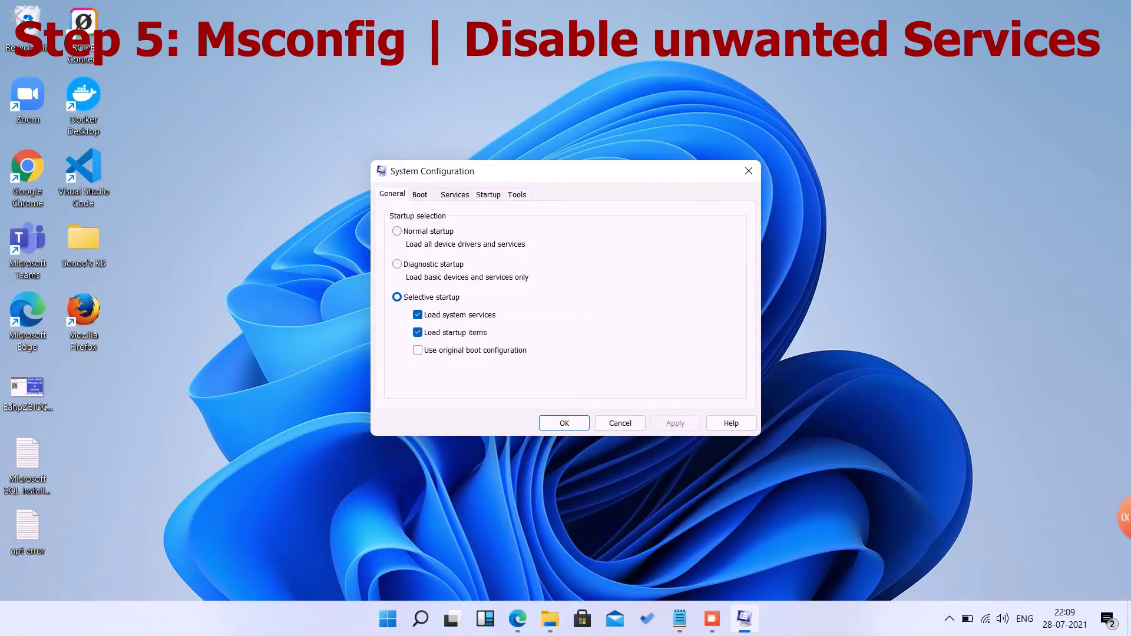
Hide all Microsoft services and disable the Google Chrome Elevation Service and both Google Update Service entries.
click(455, 194)
click(388, 397)
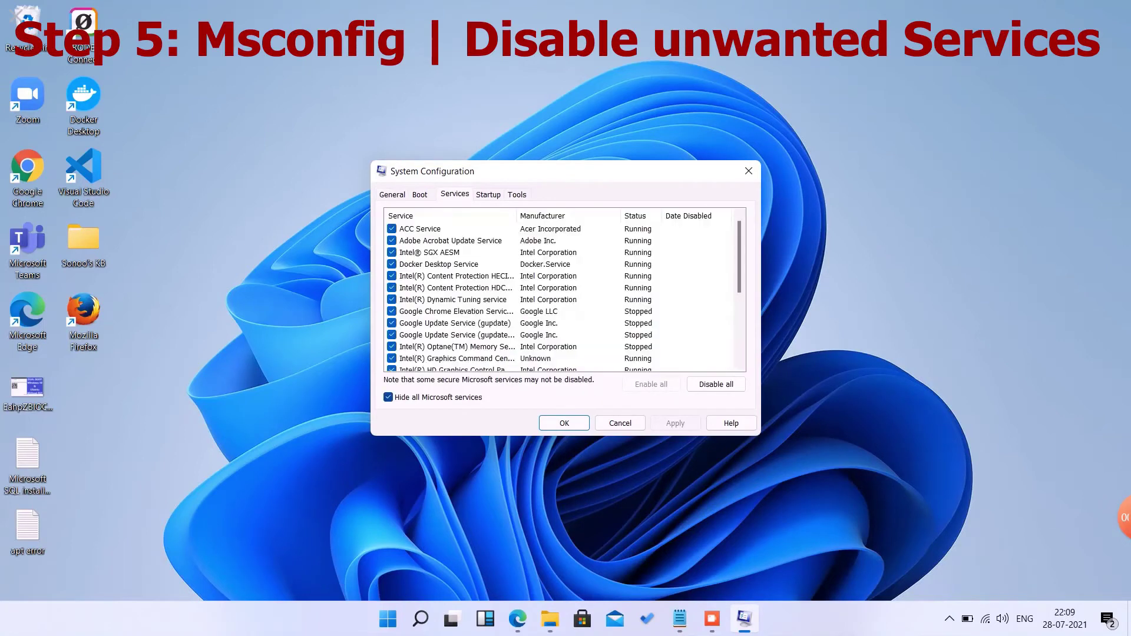
scroll(566, 295, down, 1)
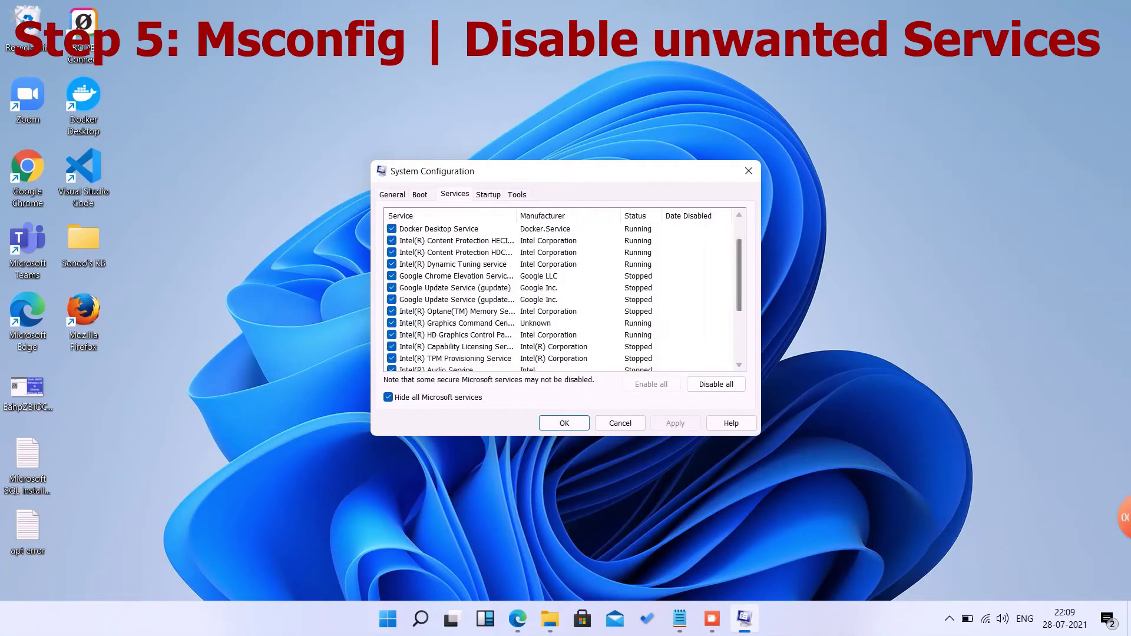
click(392, 275)
click(392, 288)
click(392, 299)
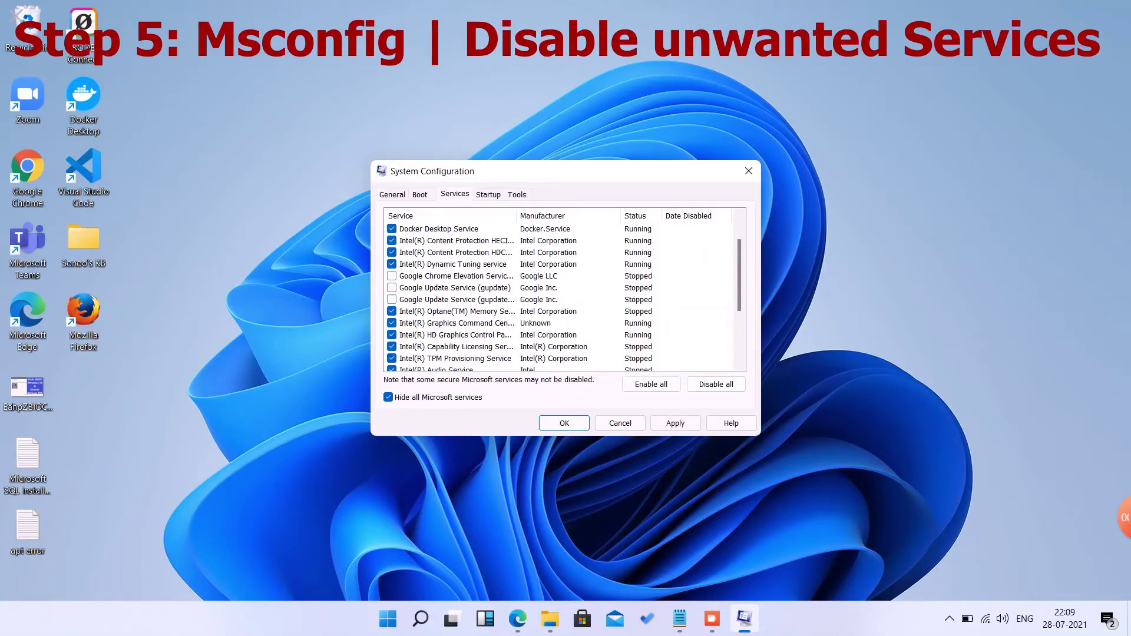
Disable the Quick Access Local Service, Quick Access Service, ACC Service and Adobe Acrobat Update Service.
scroll(563, 295, down, 3)
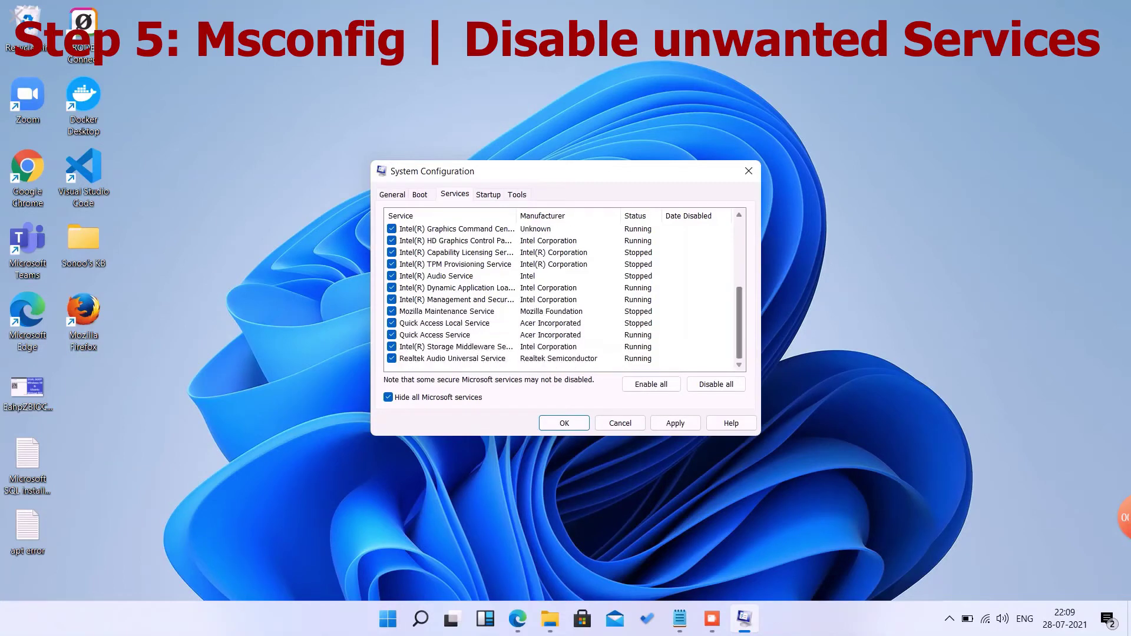
click(391, 323)
click(392, 335)
drag(739, 323, 740, 255)
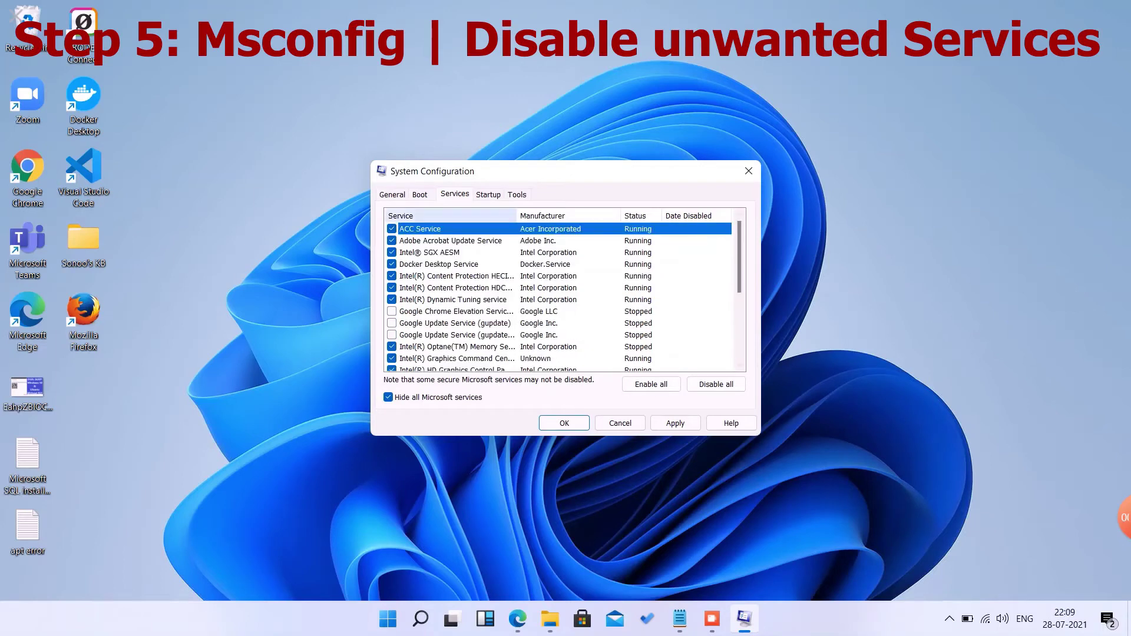
click(392, 229)
click(392, 241)
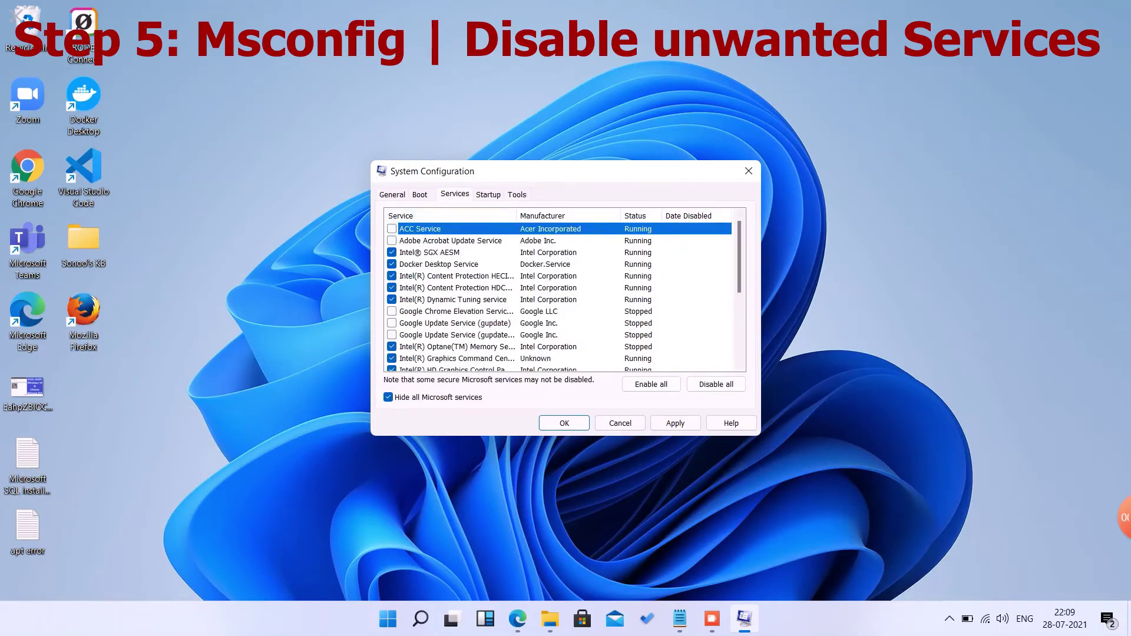
Apply the service changes and exit System Configuration without restarting the computer.
click(675, 423)
click(565, 423)
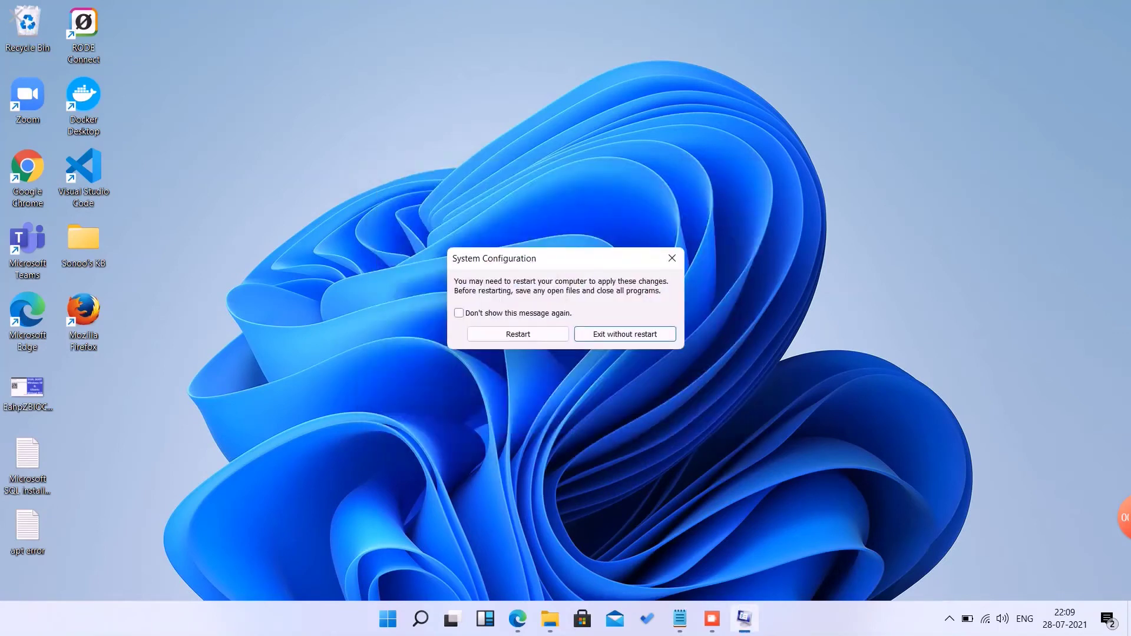
key(Return)
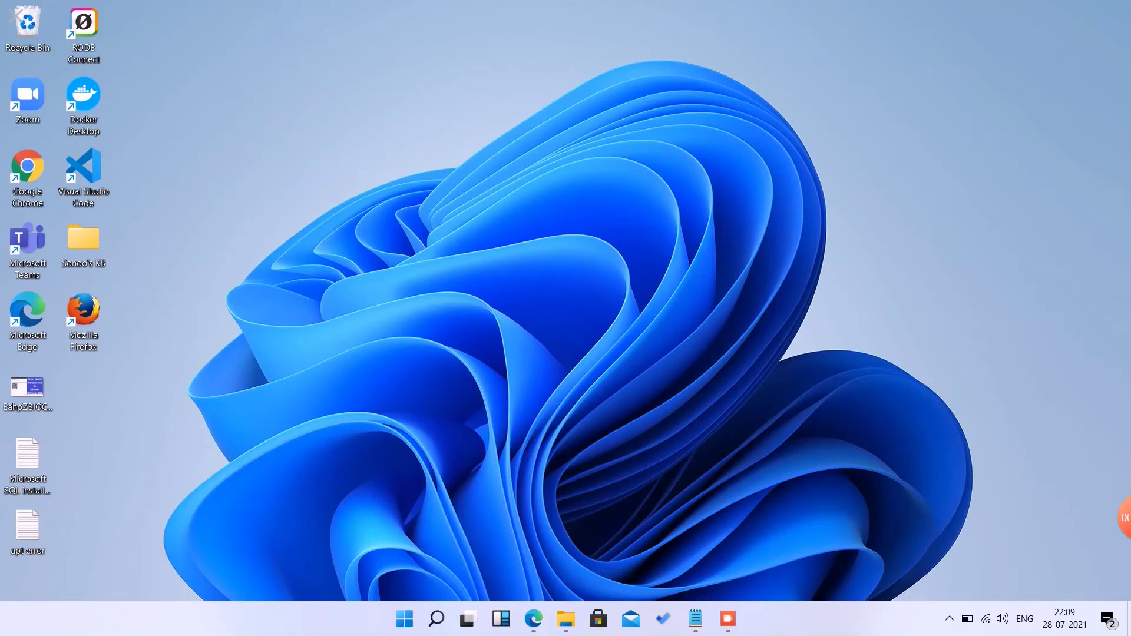
click(404, 619)
click(601, 308)
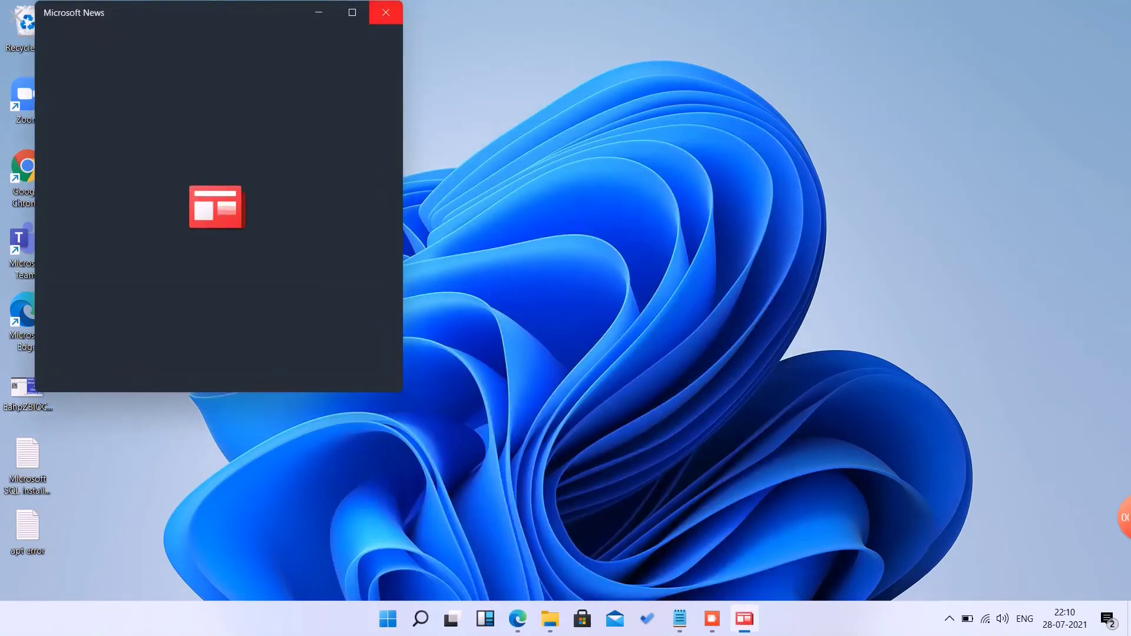
click(386, 11)
Open Command Prompt as administrator by searching for cmd.
key(super)
text(cmd)
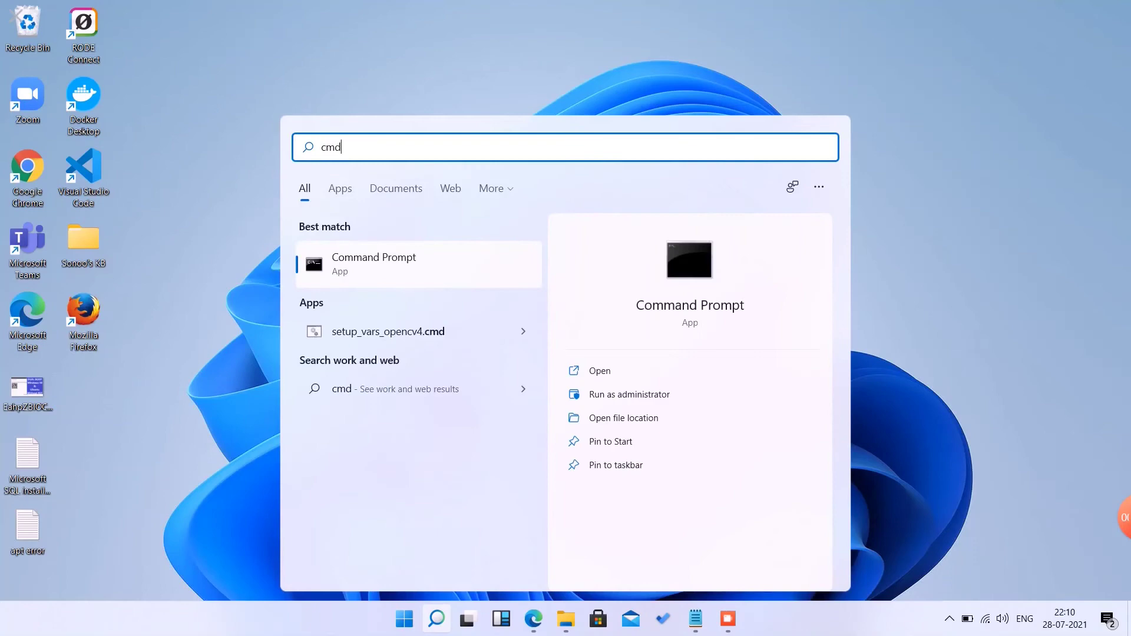
key(Return)
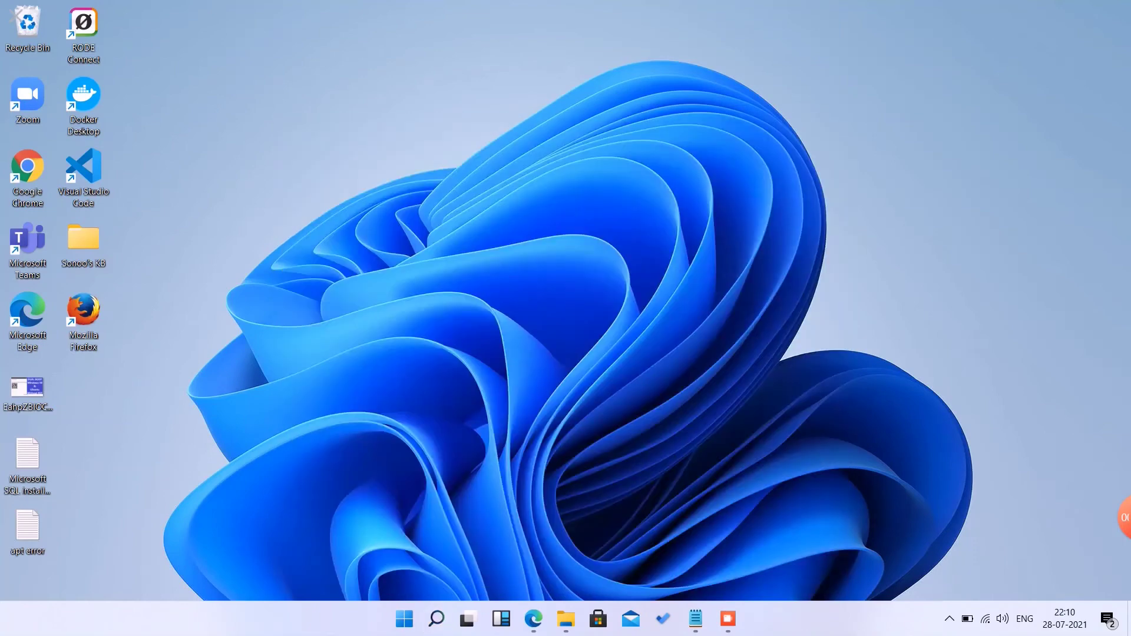
scroll(459, 335, up, 5)
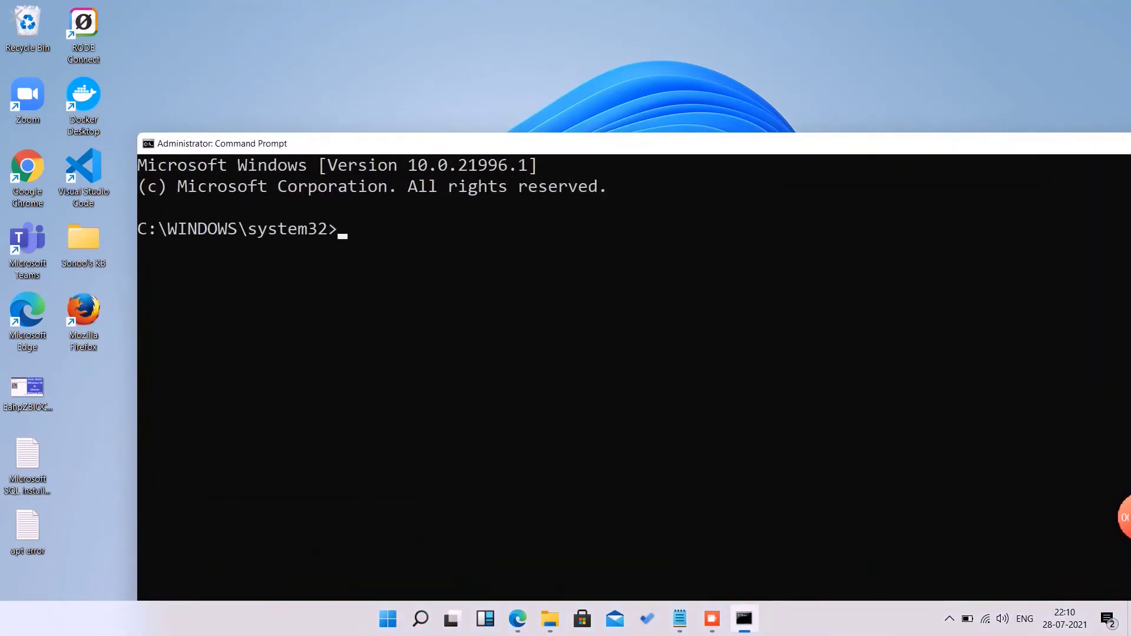
scroll(634, 318, up, 2)
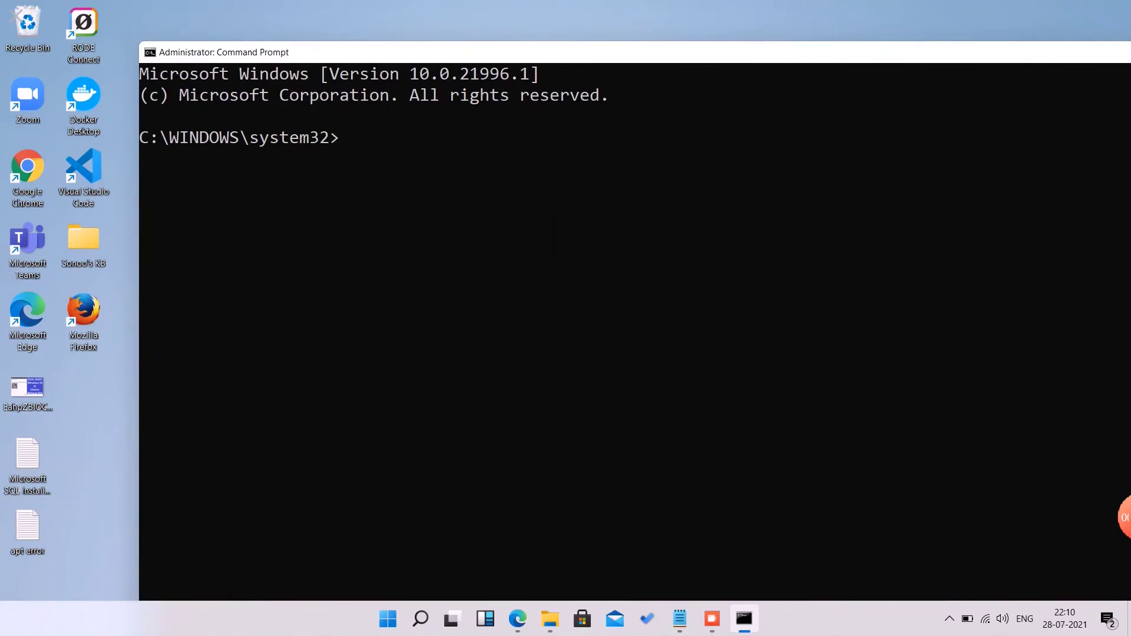
Display the help for the disk check command by running chkdsk /?
text(chkdsk /f --)
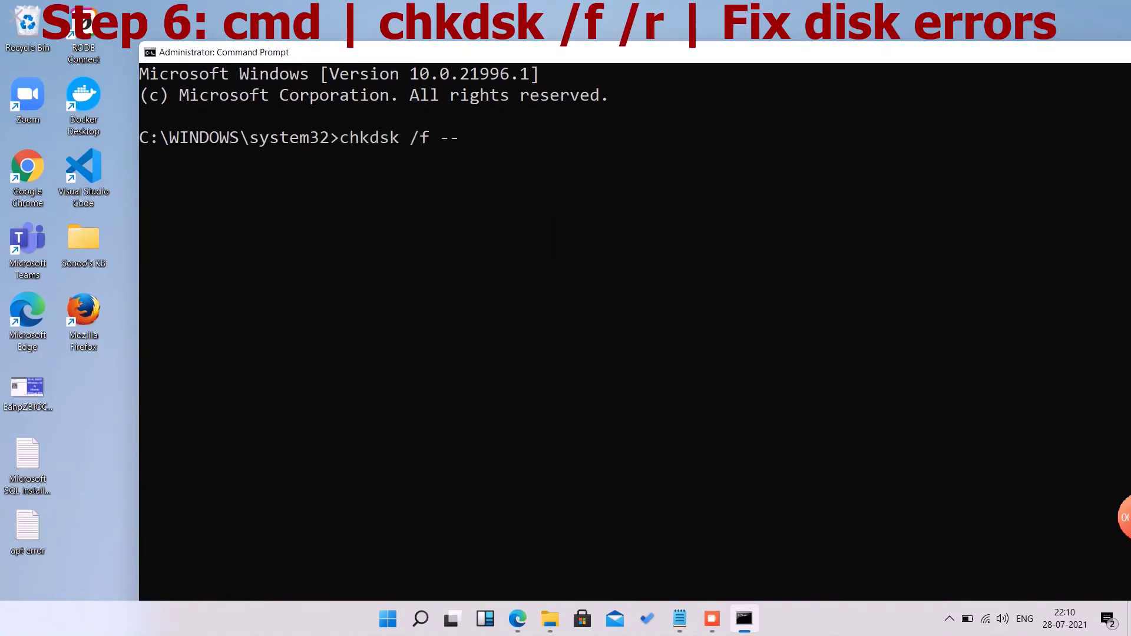
key(BackSpace)
key(BackSpace)
key(BackSpace)
text(?)
key(Return)
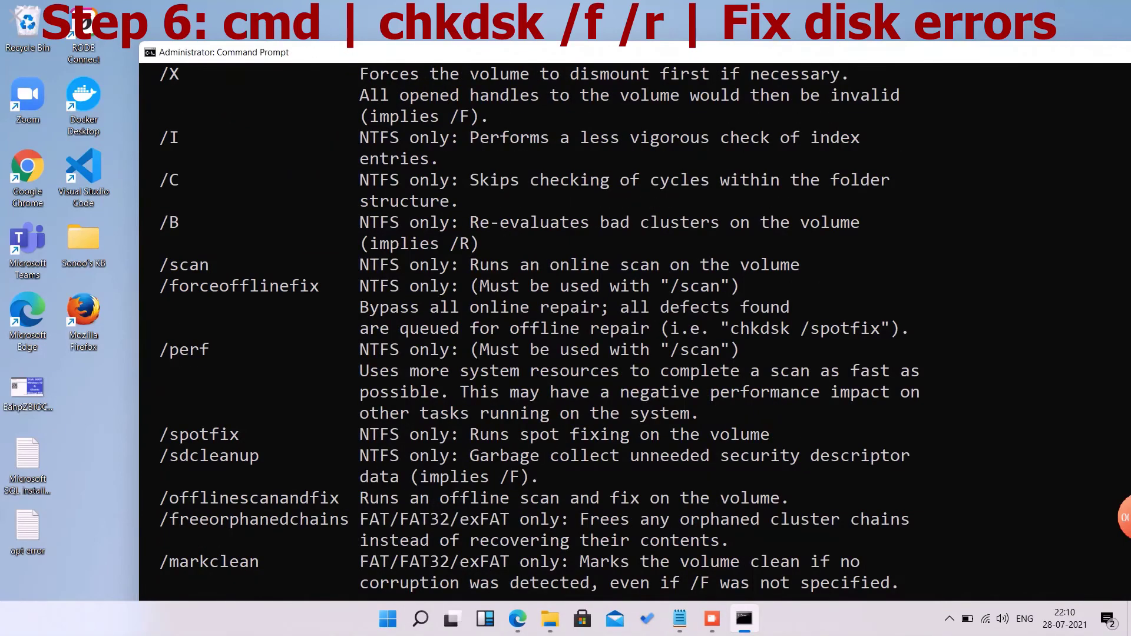
Examine the chkdsk help from its beginning, focusing on the descriptions of the /F and /R options.
drag(191, 52, 121, 48)
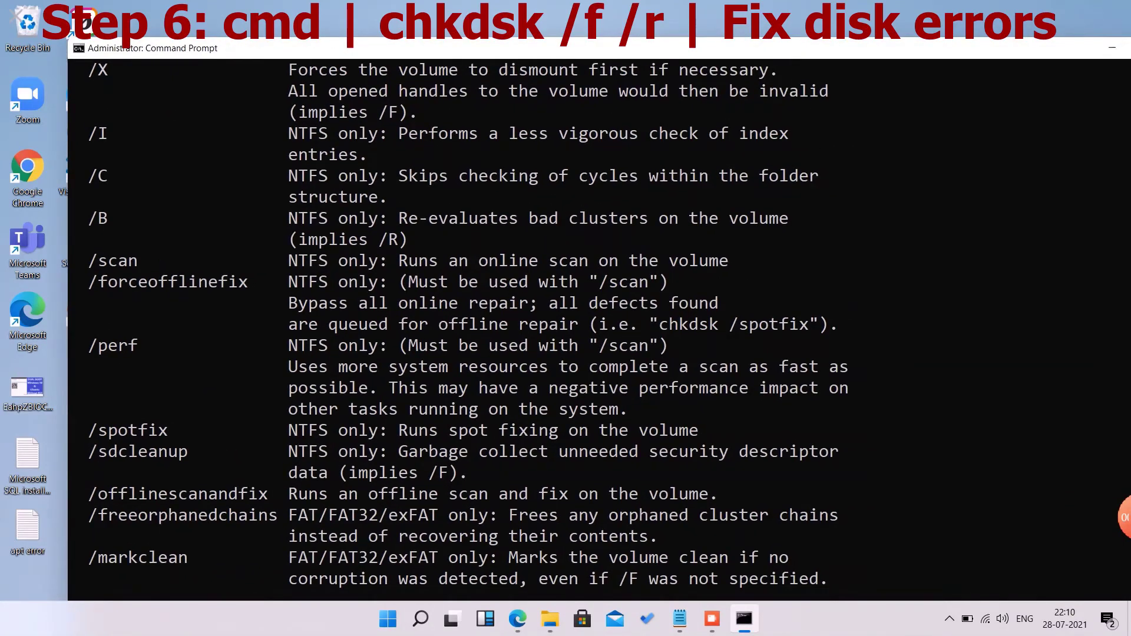
drag(499, 302, 468, 324)
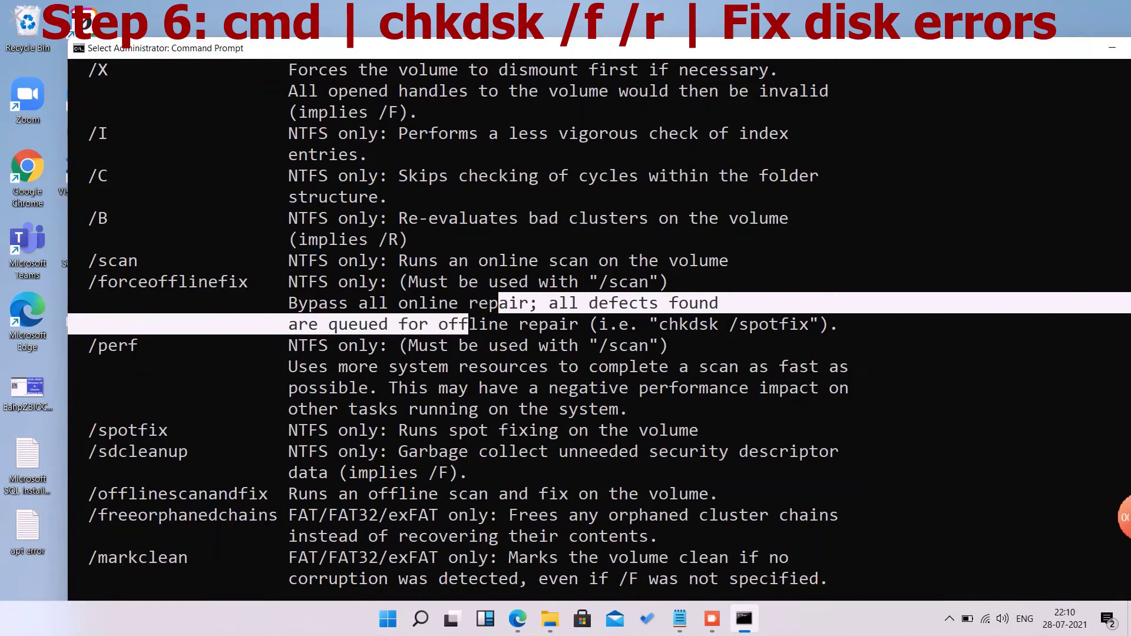
drag(530, 49, 447, 46)
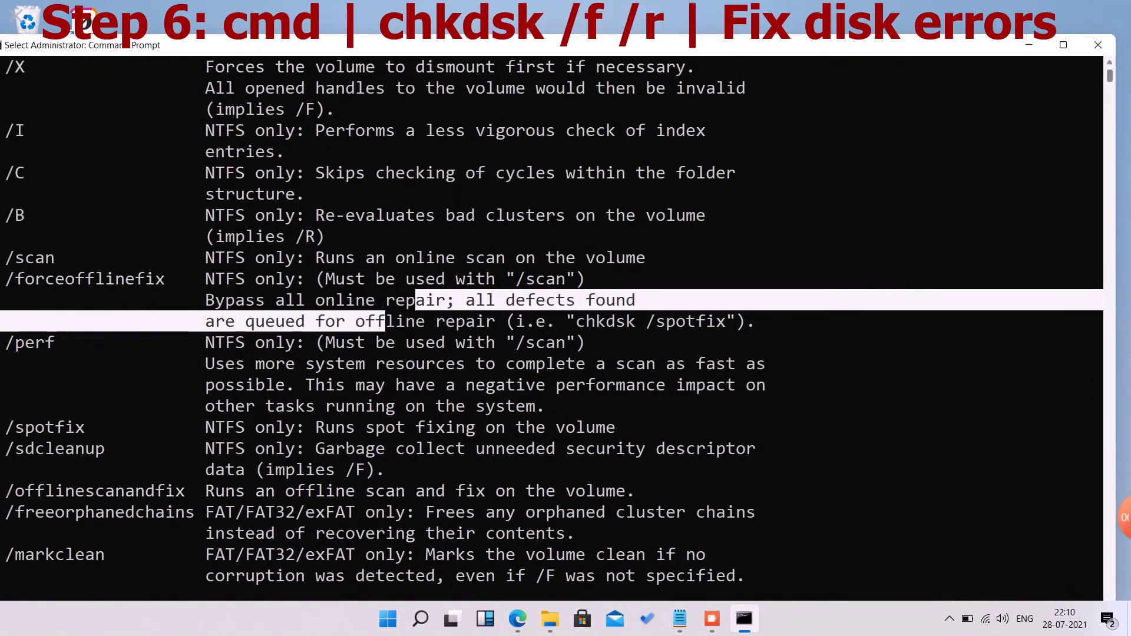
drag(1110, 77, 1110, 75)
drag(590, 46, 659, 42)
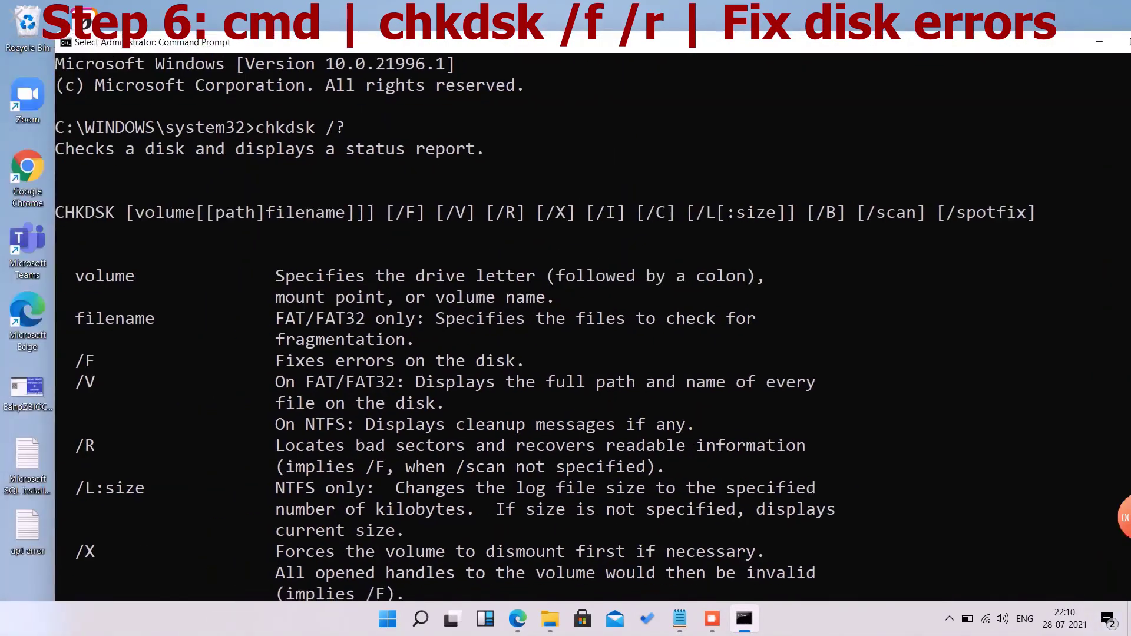
drag(277, 360, 524, 361)
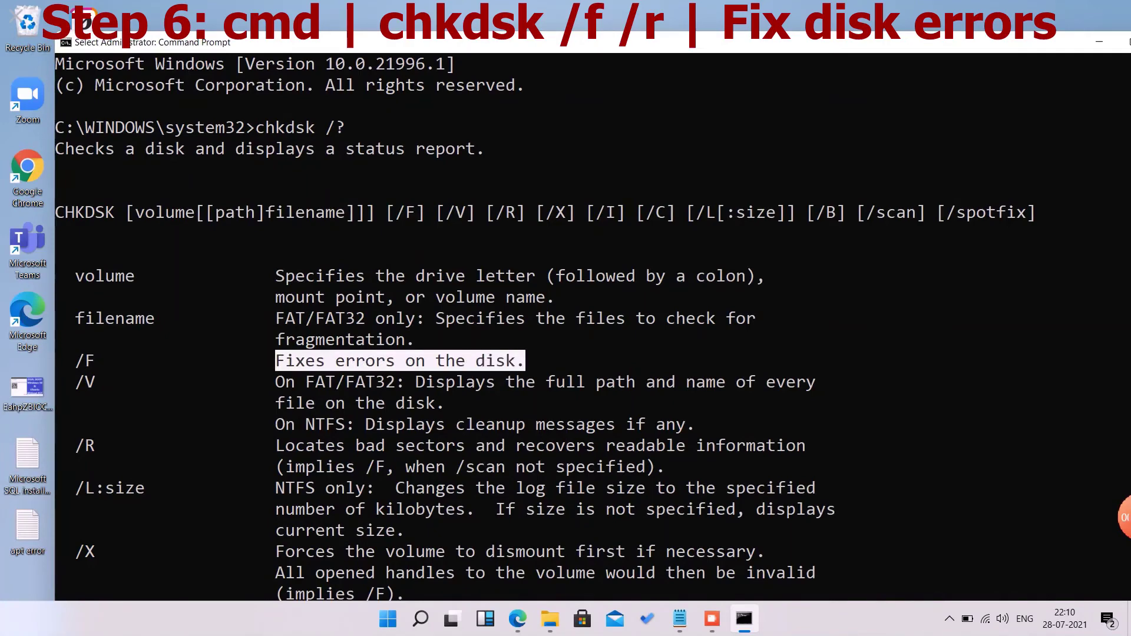
drag(270, 446, 555, 446)
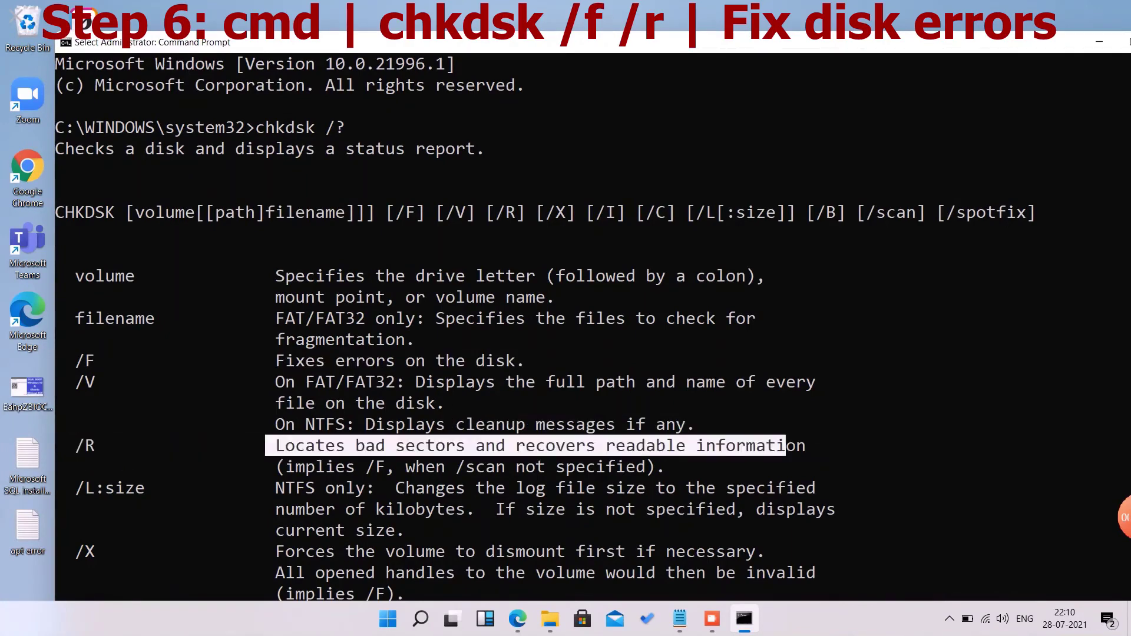
Run chkdsk /f /r to fix disk errors and recover readable data from bad sectors.
drag(785, 445, 795, 466)
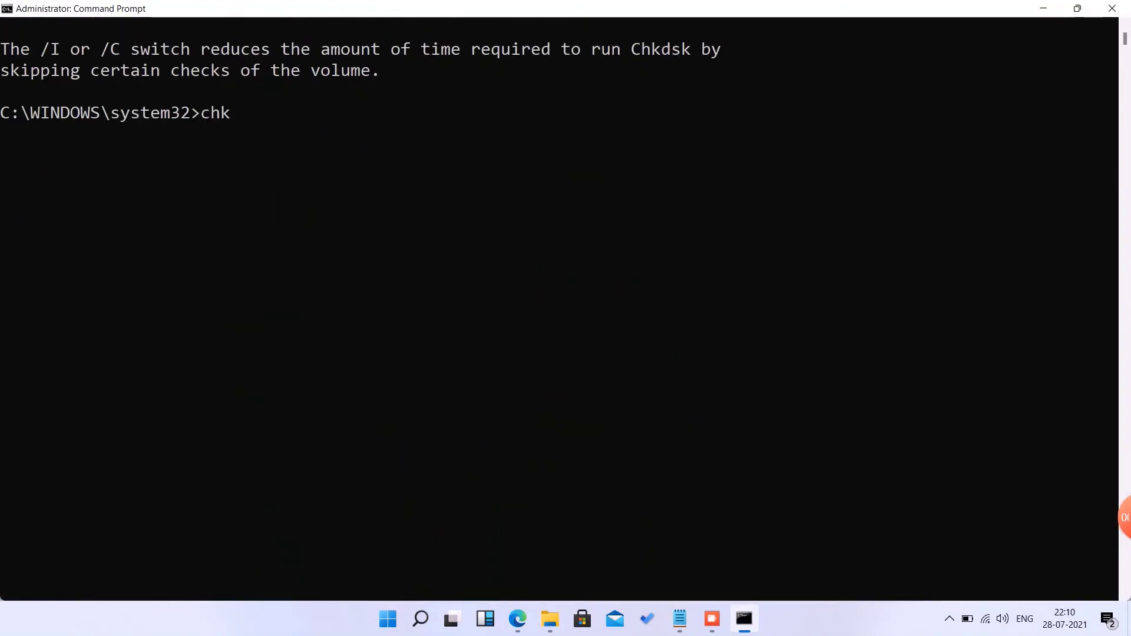
text(/r)
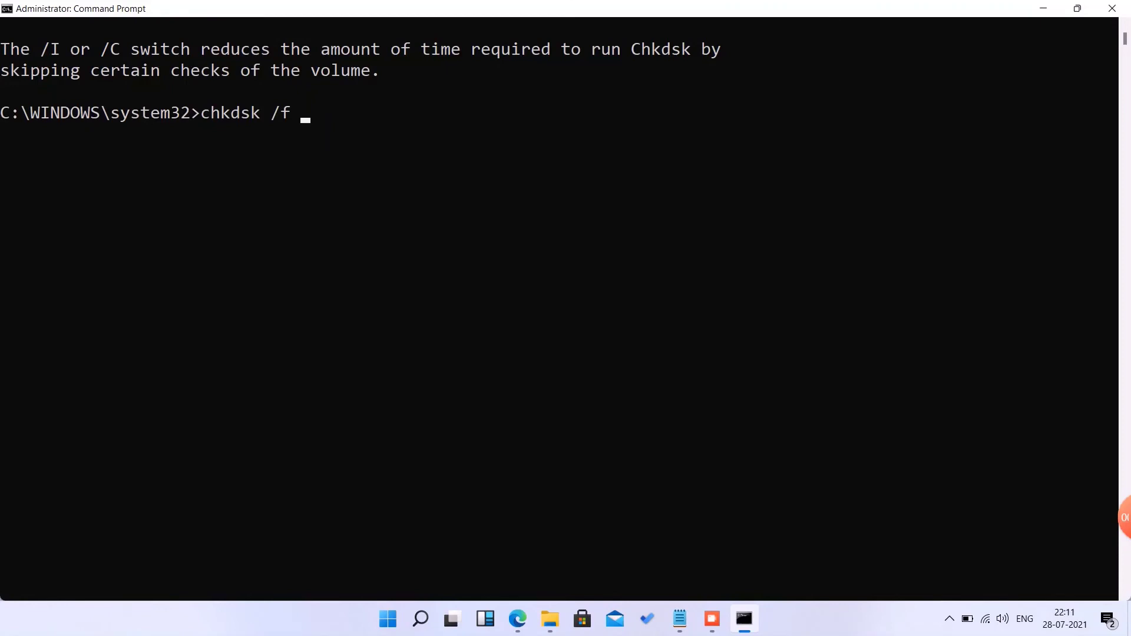
key(Return)
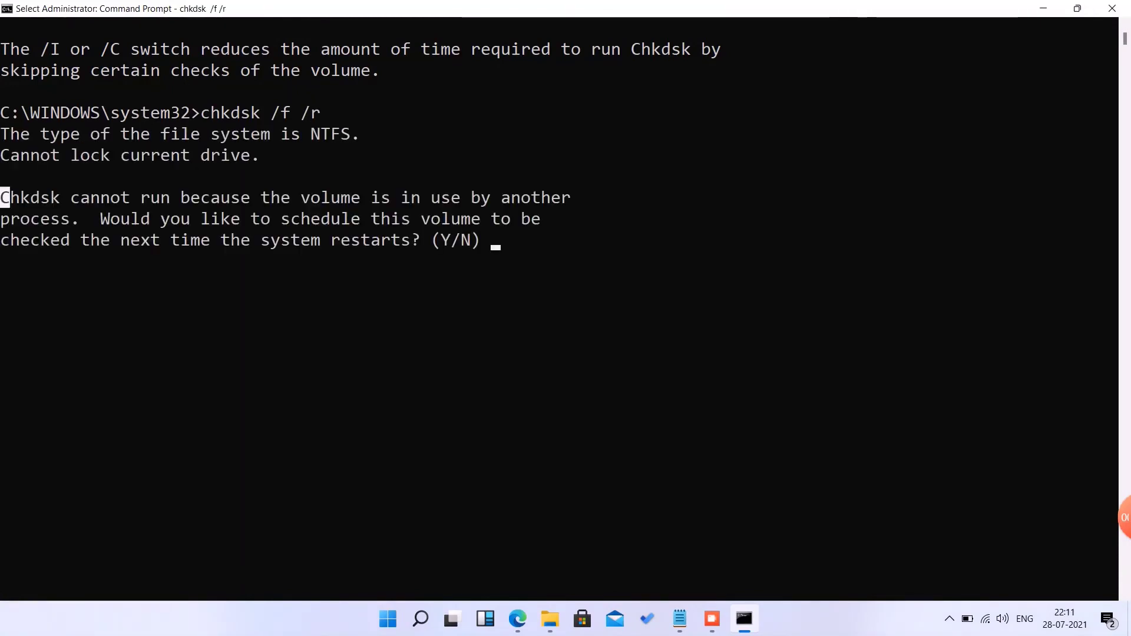
Answer y to schedule the volume check for the next system restart.
drag(4, 198, 486, 240)
click(265, 282)
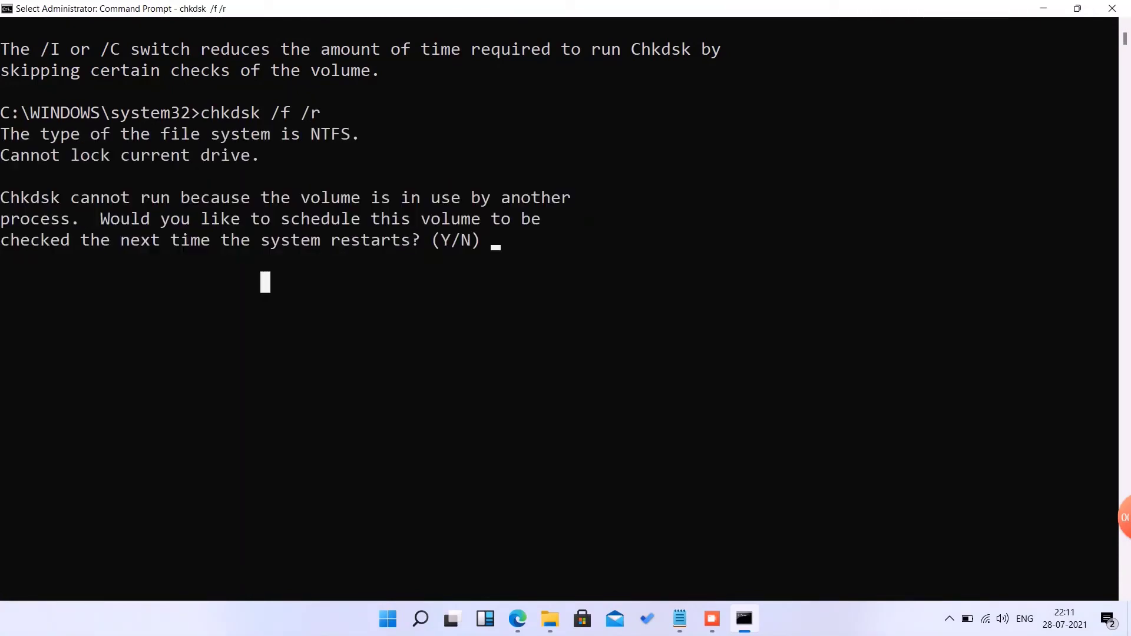
click(165, 240)
drag(124, 240, 416, 240)
click(496, 240)
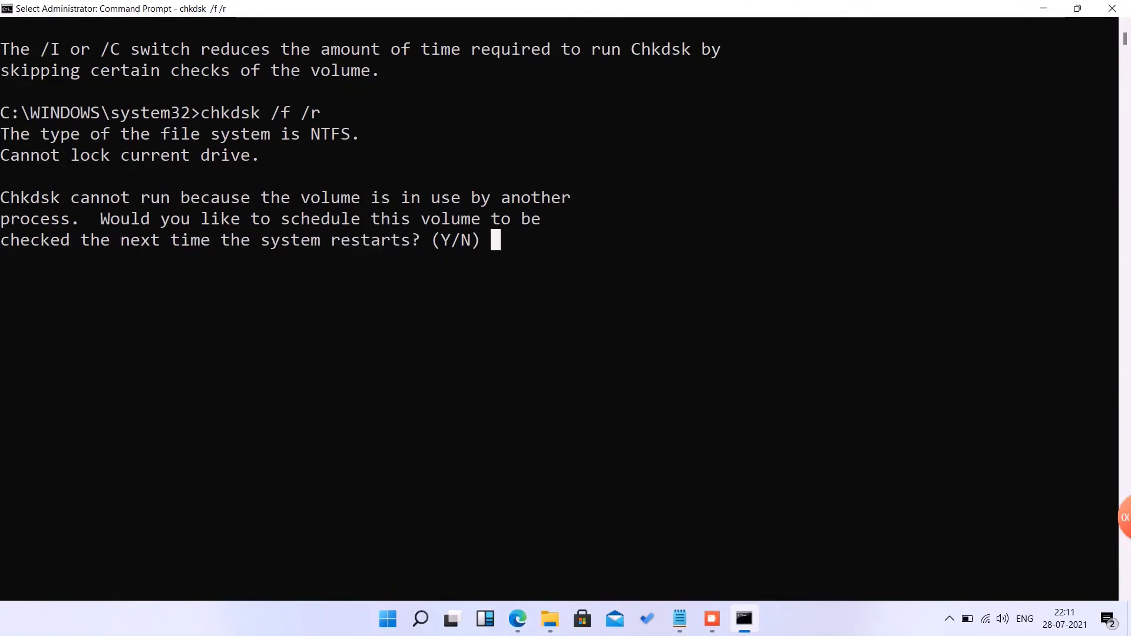
key(Return)
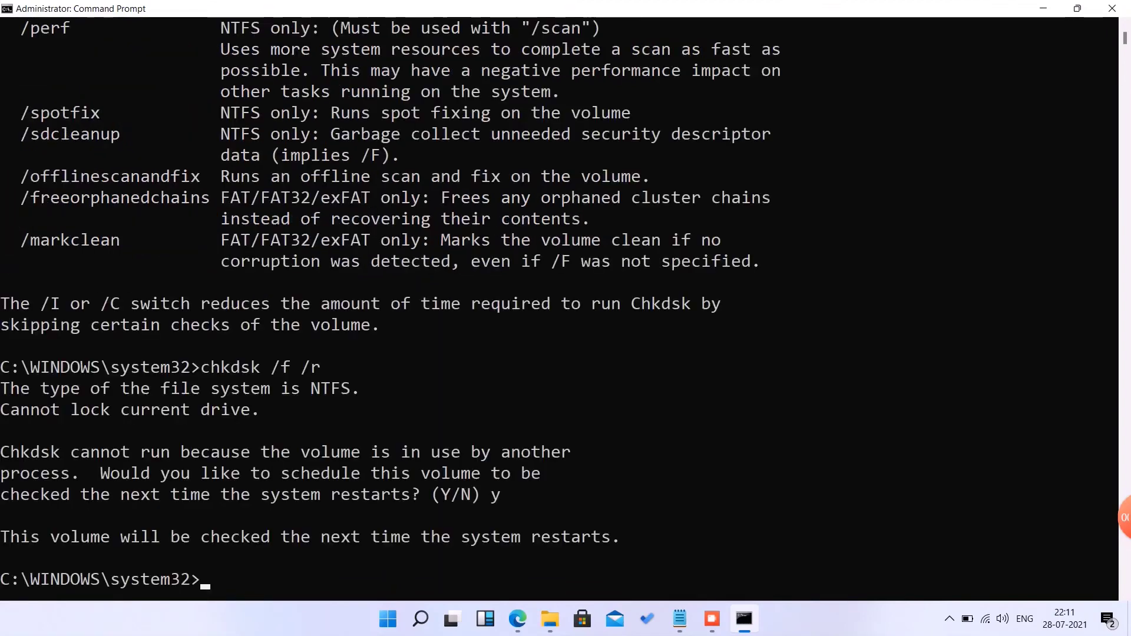
Close the Command Prompt session with the exit command.
drag(5, 516, 617, 537)
text(exit)
key(Return)
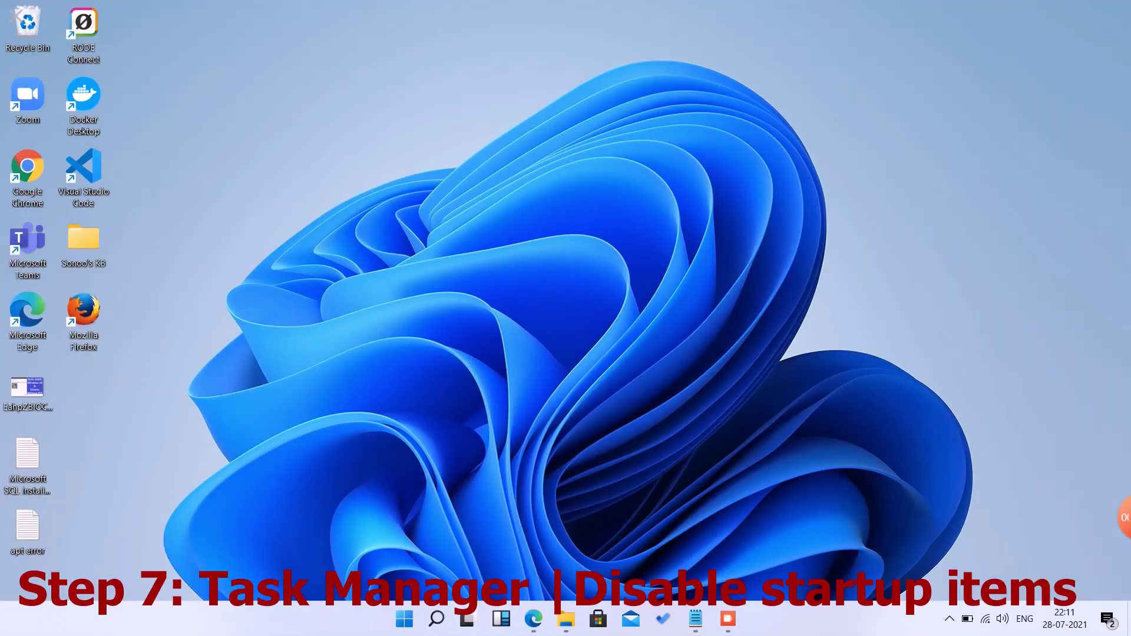
Open Task Manager by searching for task and show its list of startup apps.
key(super)
text(task)
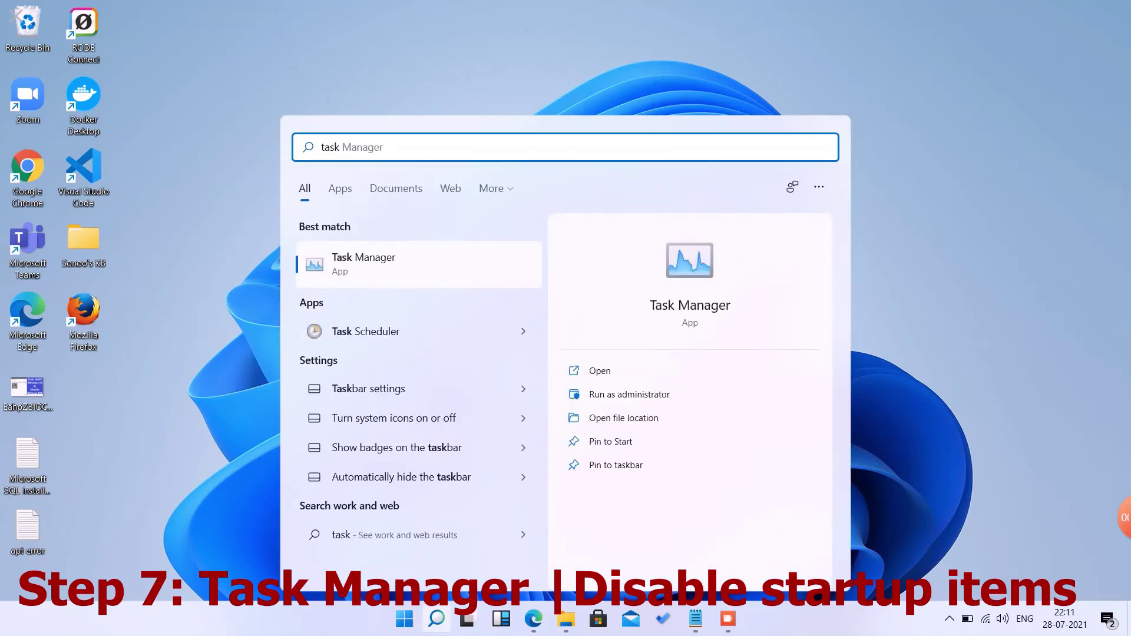
key(Return)
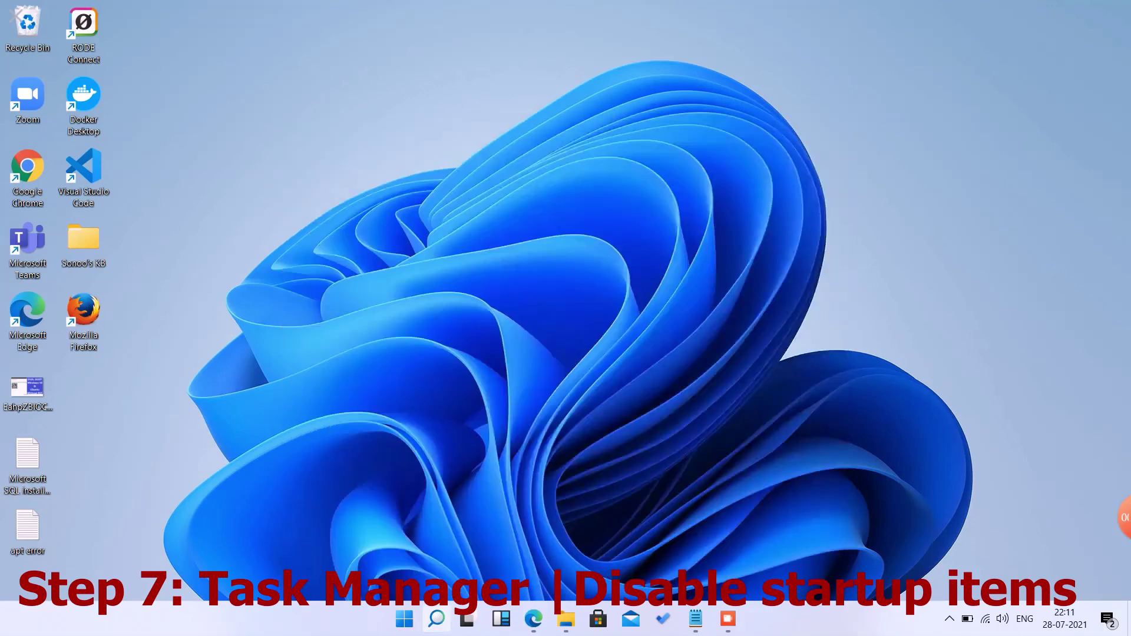
click(927, 61)
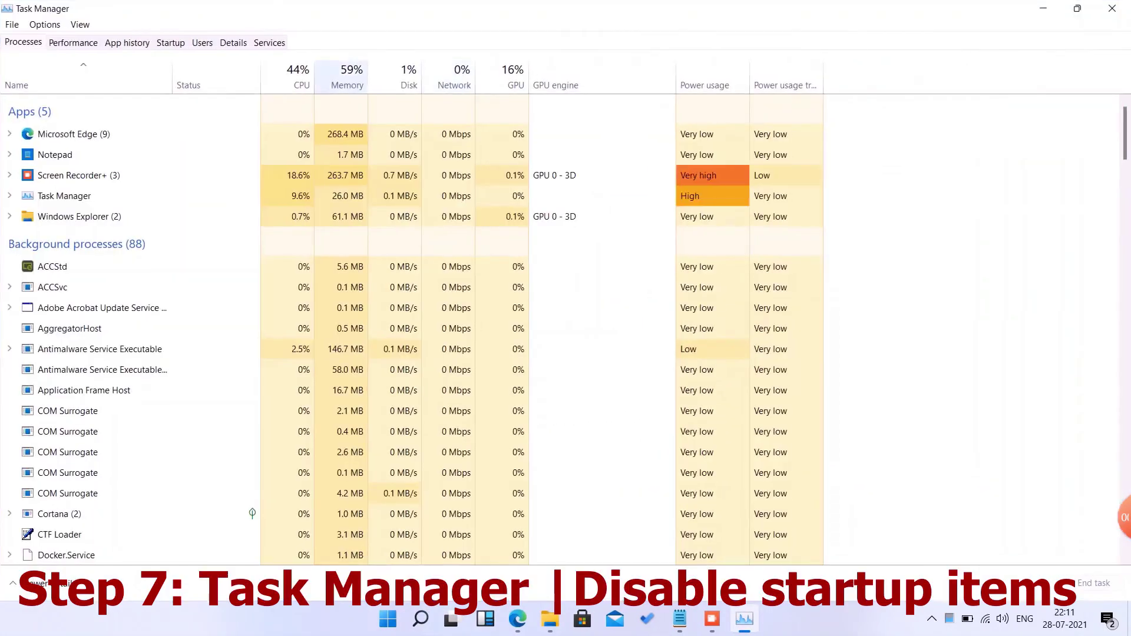
click(171, 42)
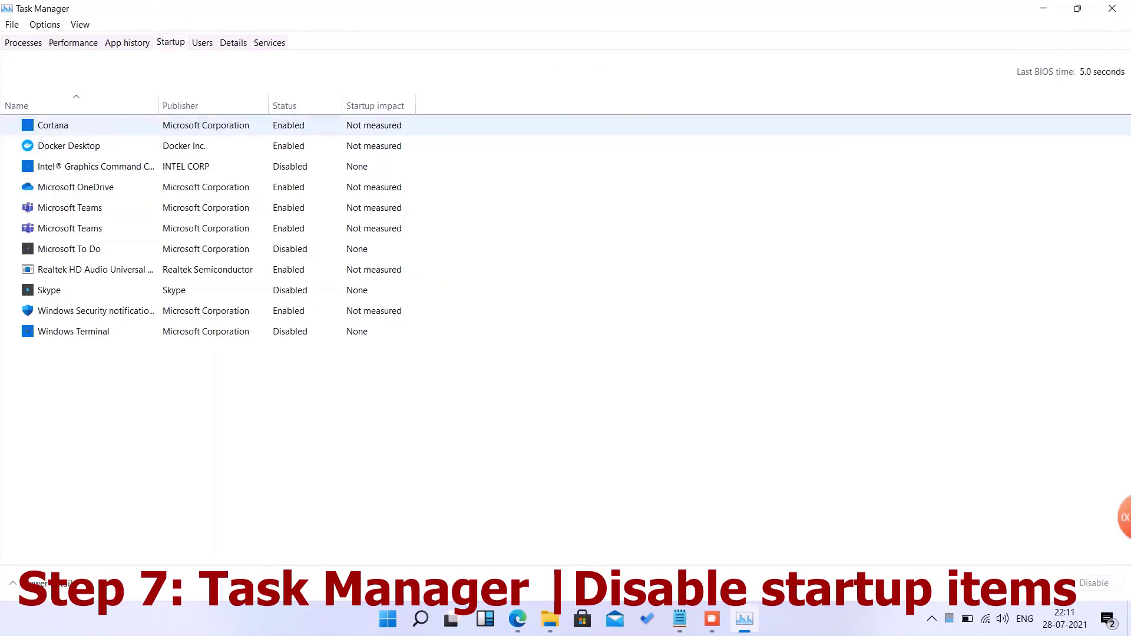
Disable Cortana and Docker Desktop from launching at startup.
click(53, 125)
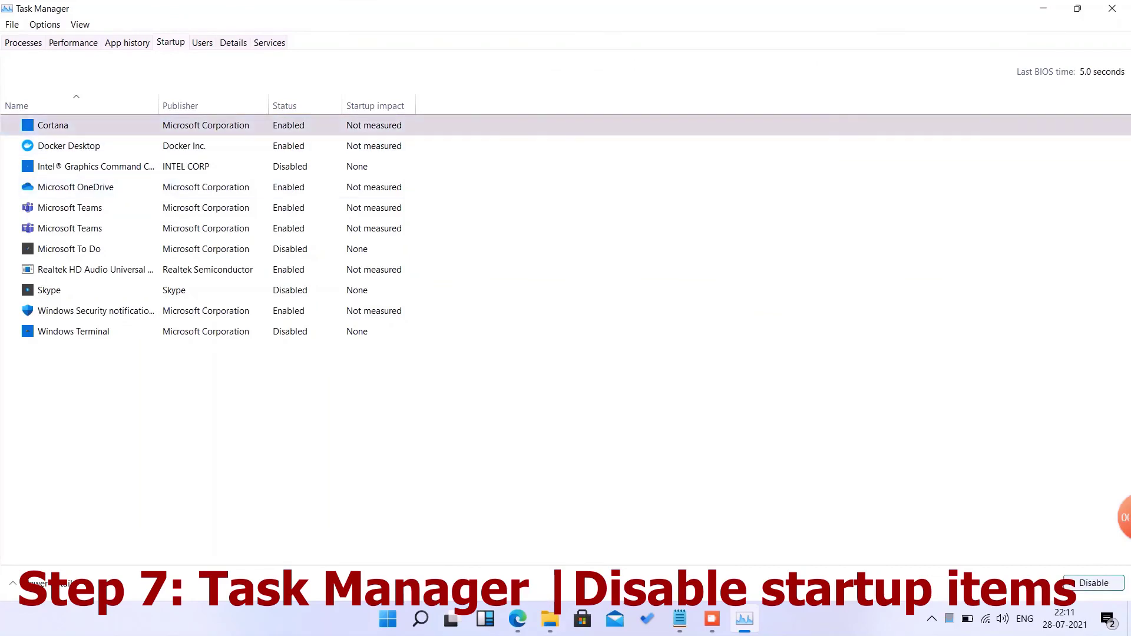
click(1094, 583)
click(69, 146)
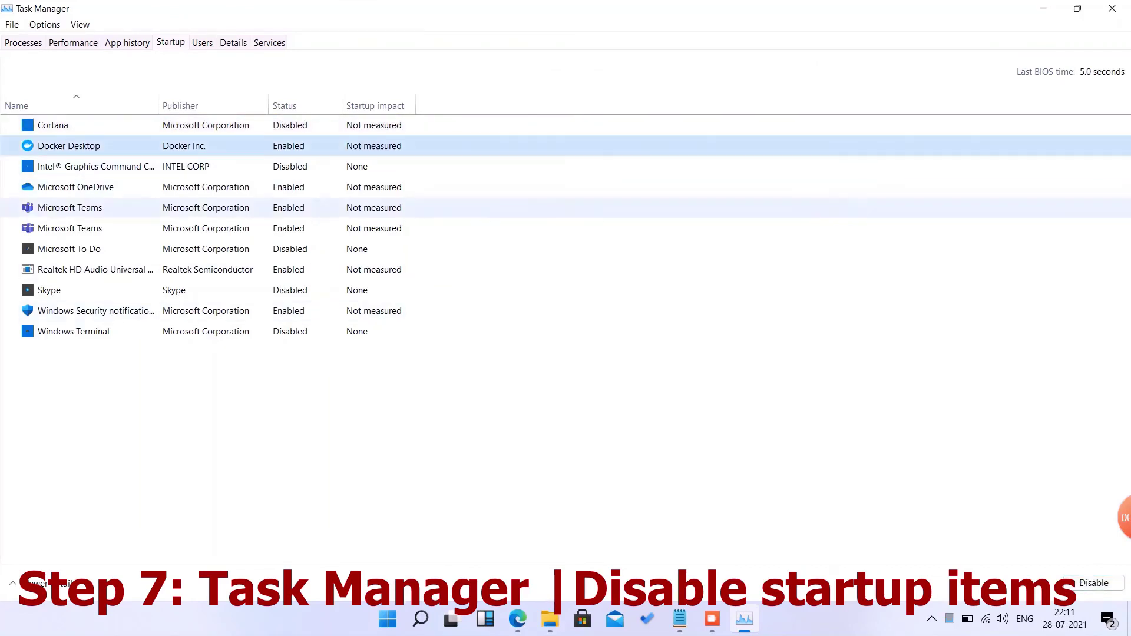
click(1094, 583)
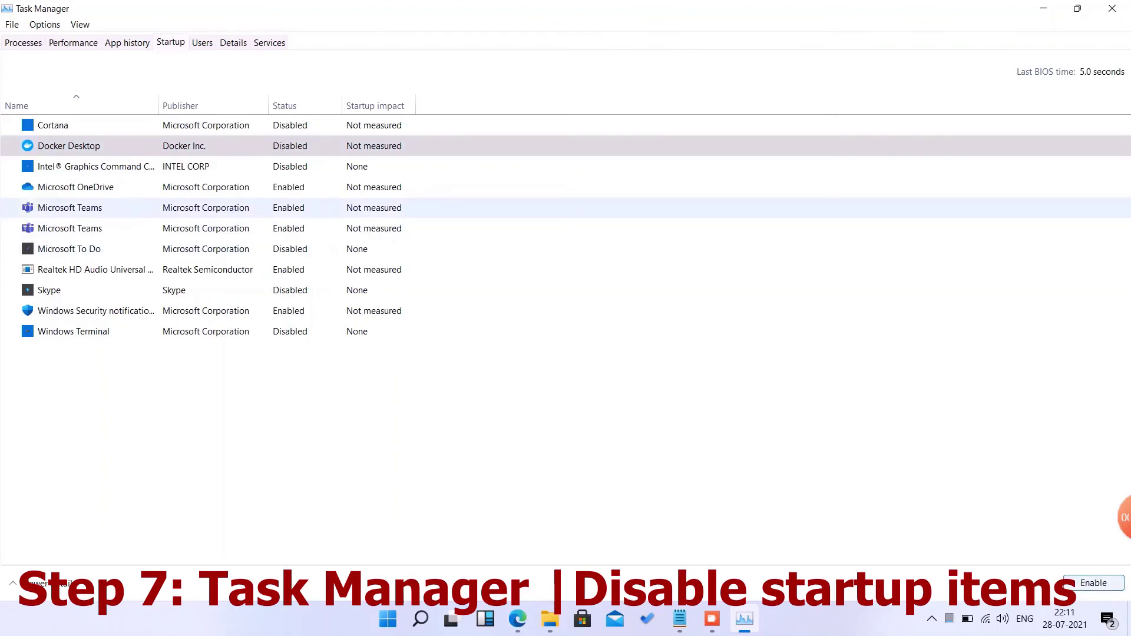
Disable both Microsoft Teams entries in the startup apps list.
click(69, 208)
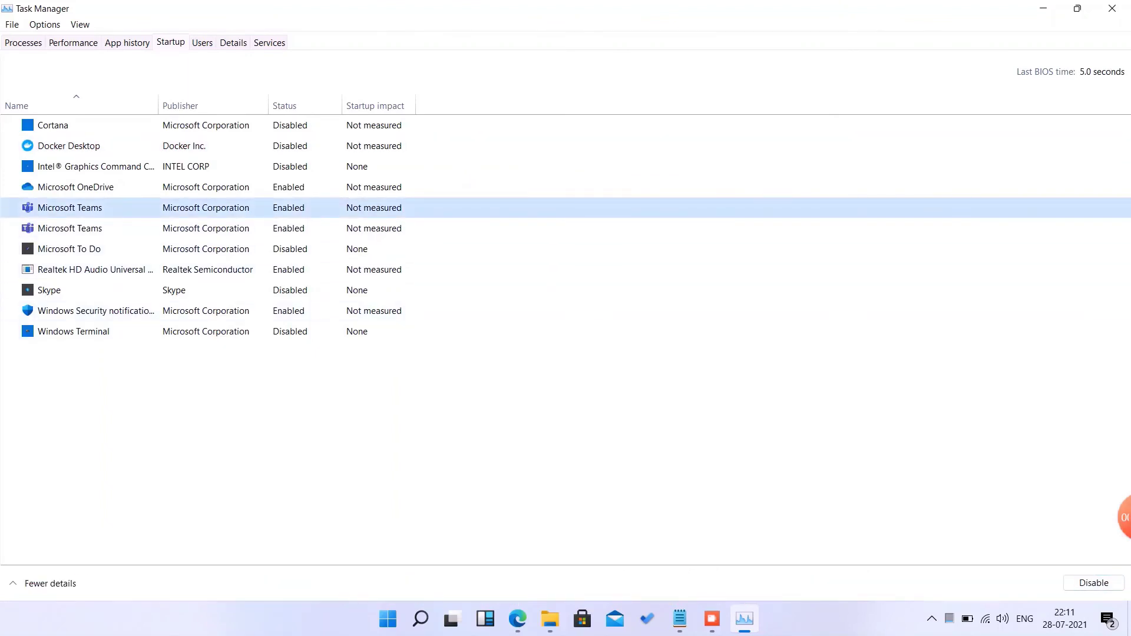
click(69, 228)
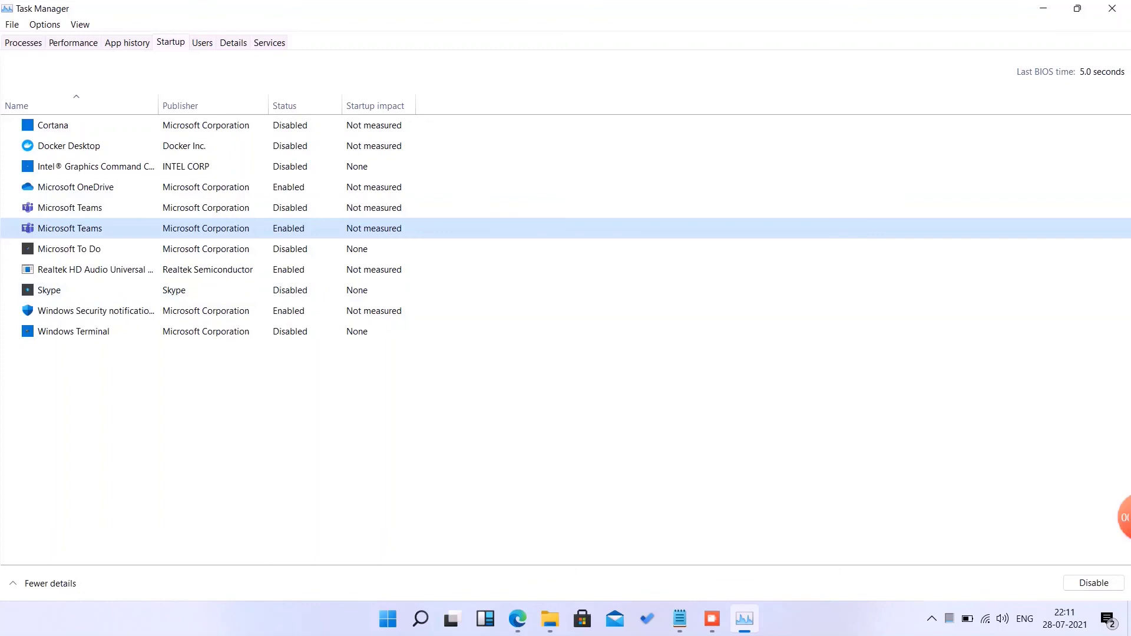
click(1094, 583)
Disable the Windows Security notification startup item and close Task Manager.
click(49, 290)
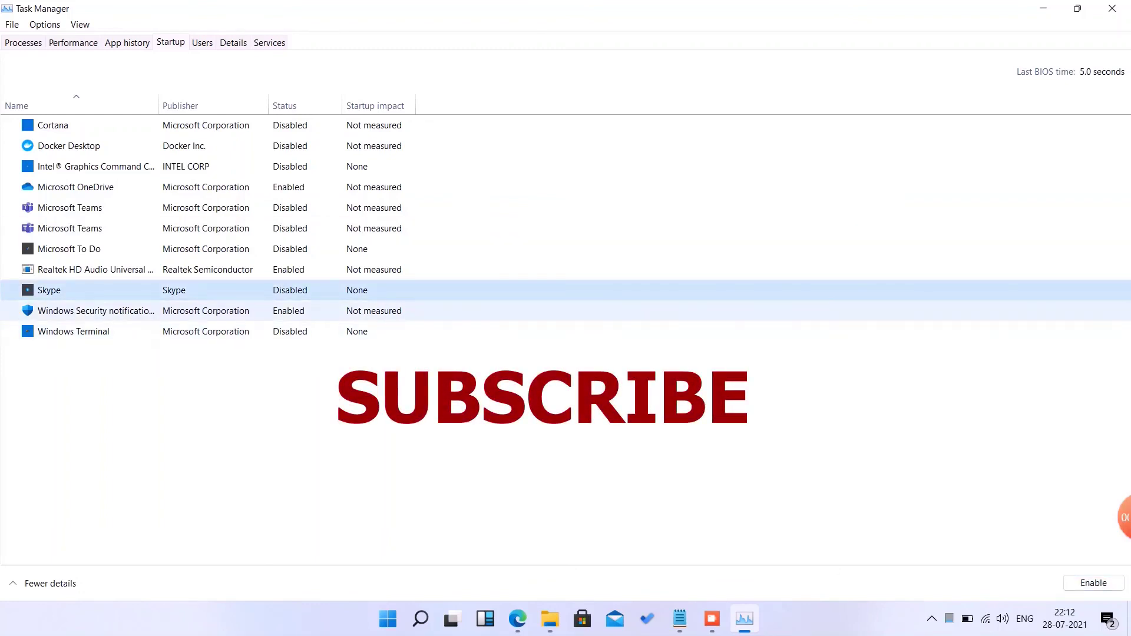
click(95, 311)
click(1094, 583)
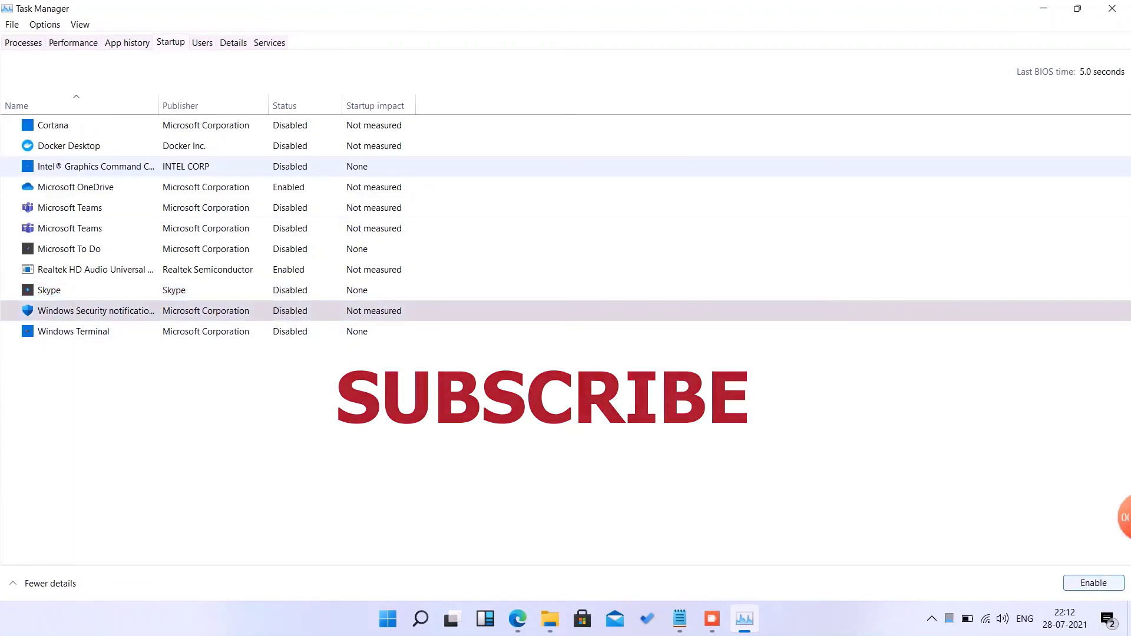
click(1112, 9)
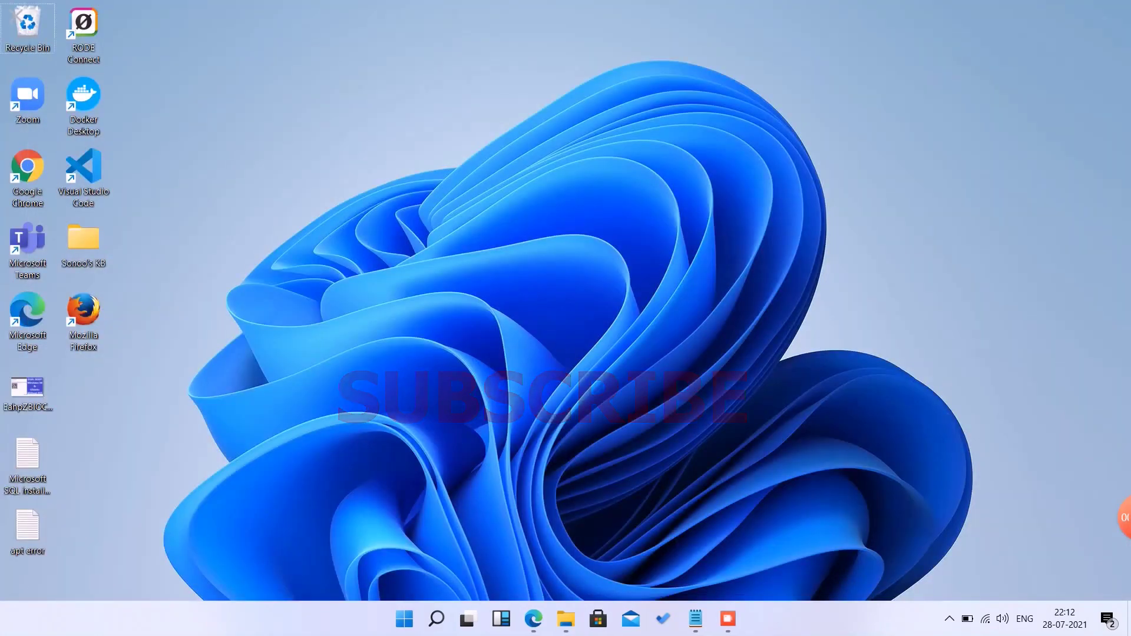